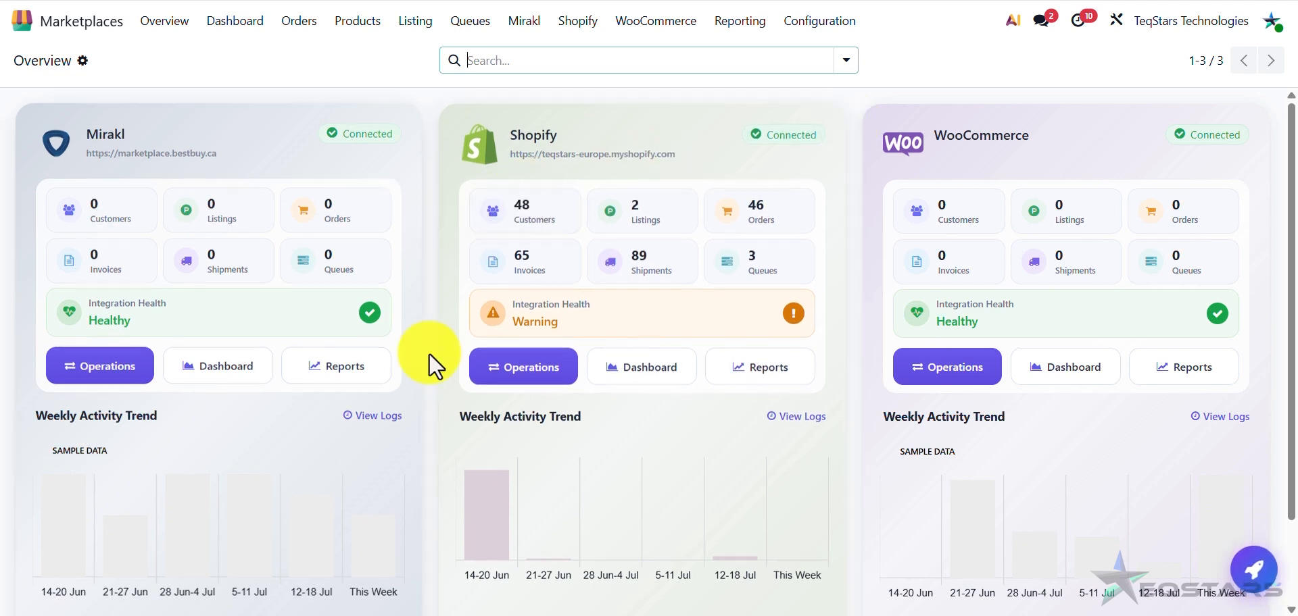
# Open the operations for the Shopify marketplace and choose the Import Returns operation.
pyautogui.click(502, 369)
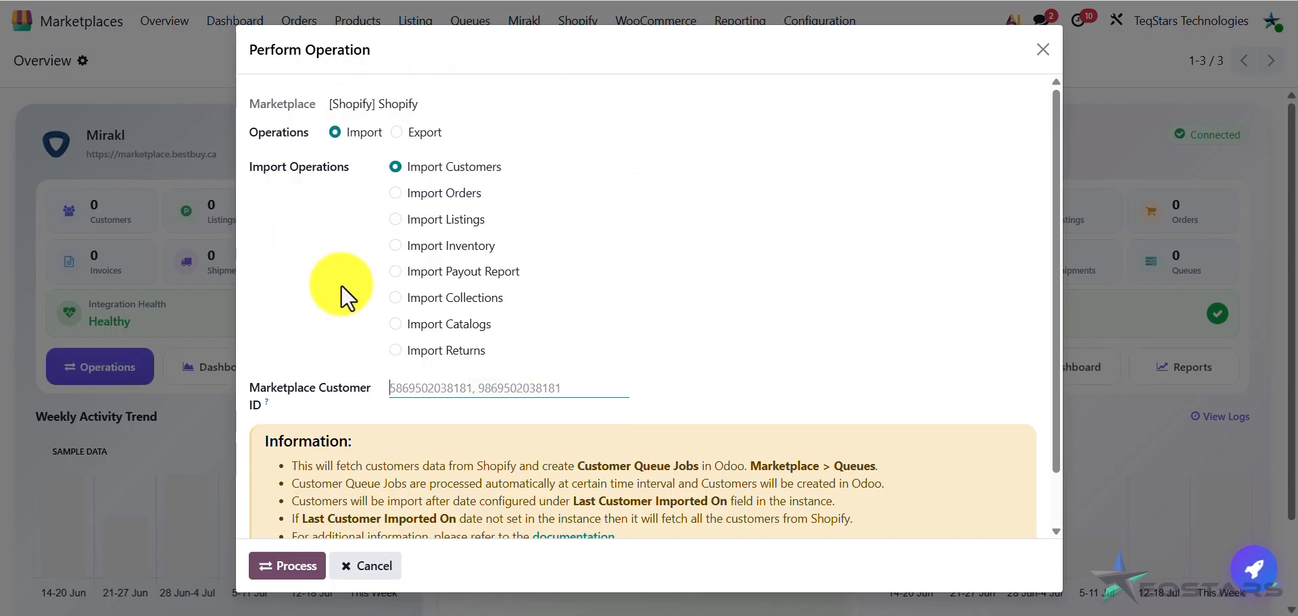
pyautogui.click(351, 133)
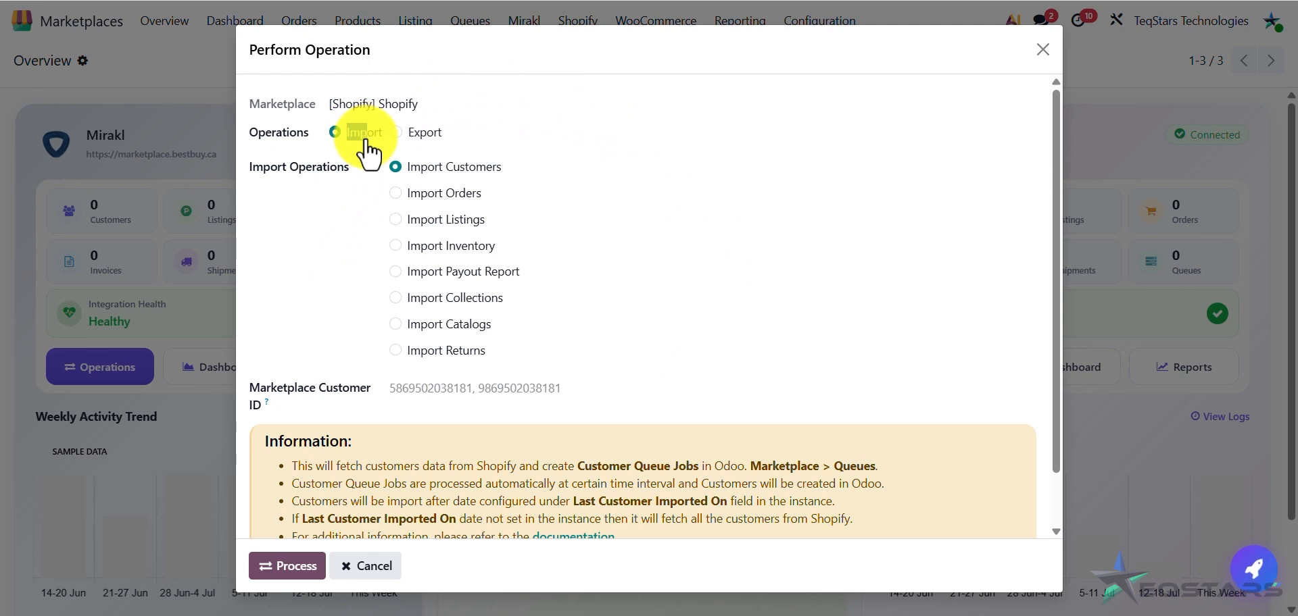
pyautogui.click(478, 348)
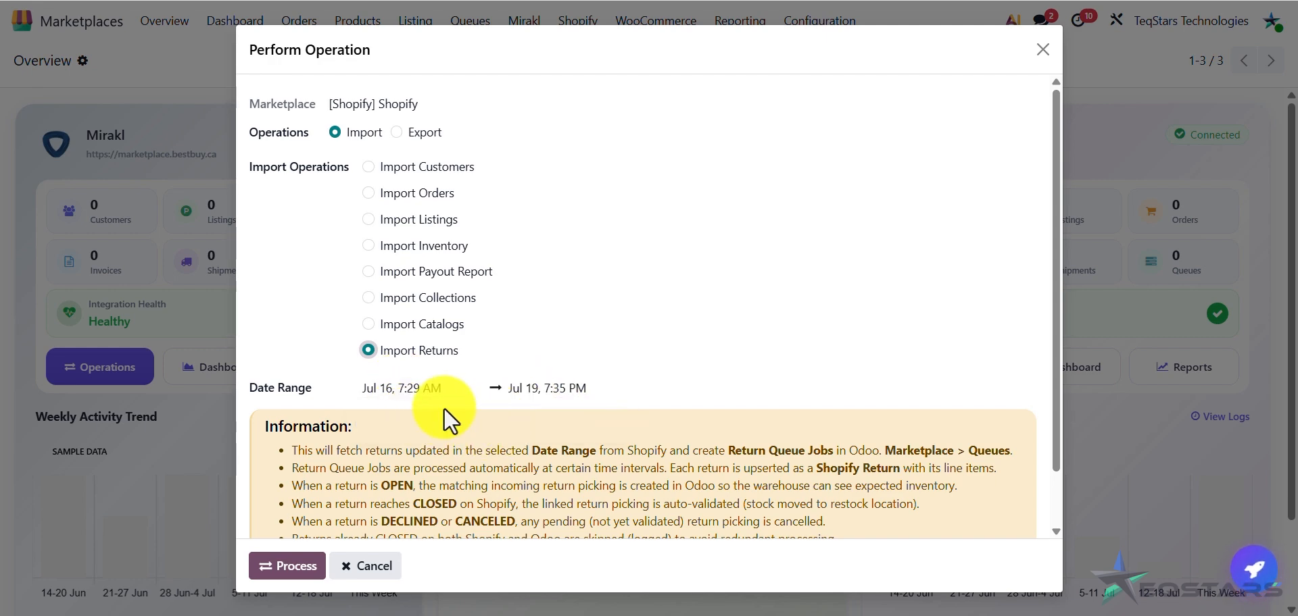
pyautogui.click(425, 387)
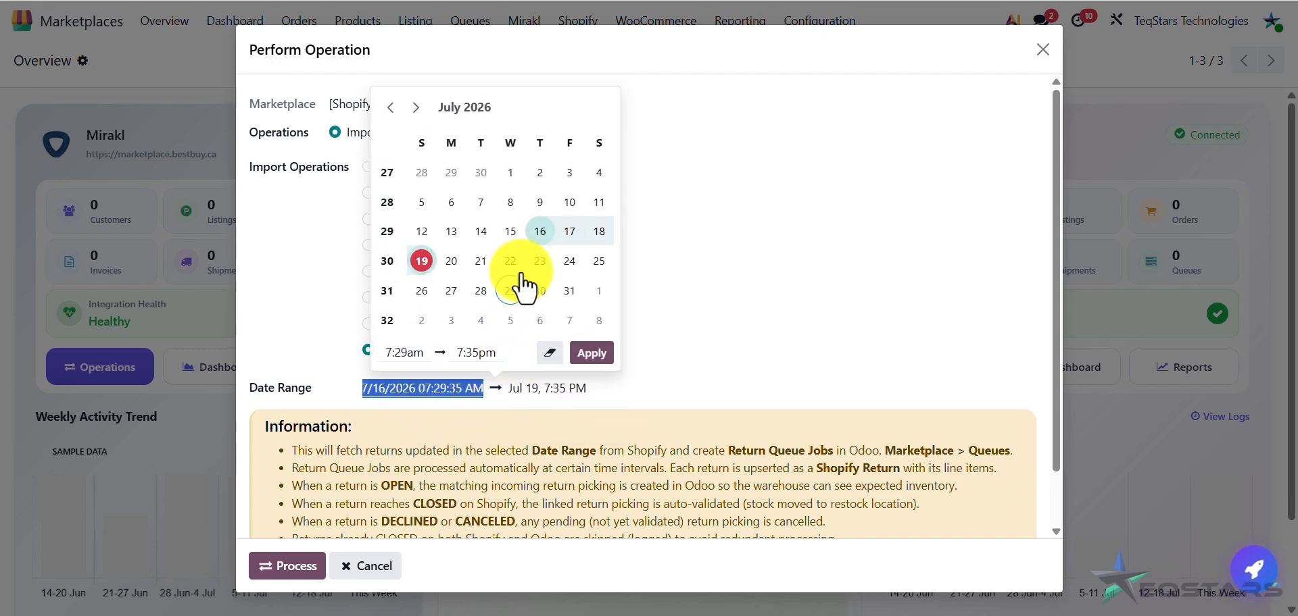
pyautogui.click(569, 230)
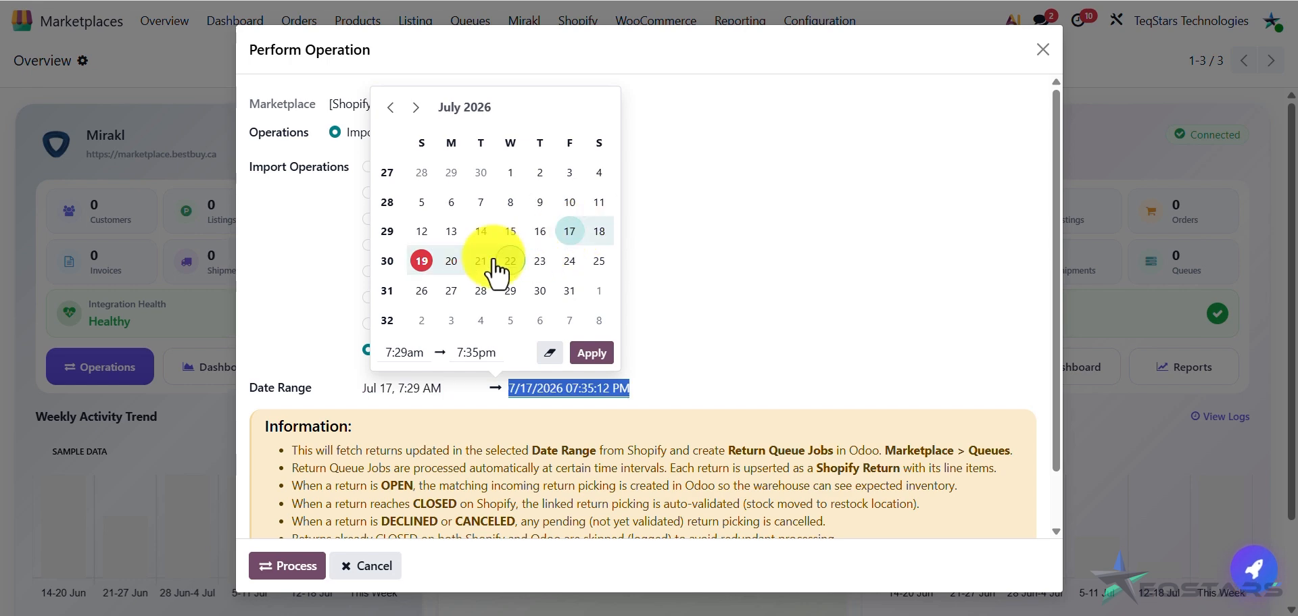
pyautogui.click(601, 233)
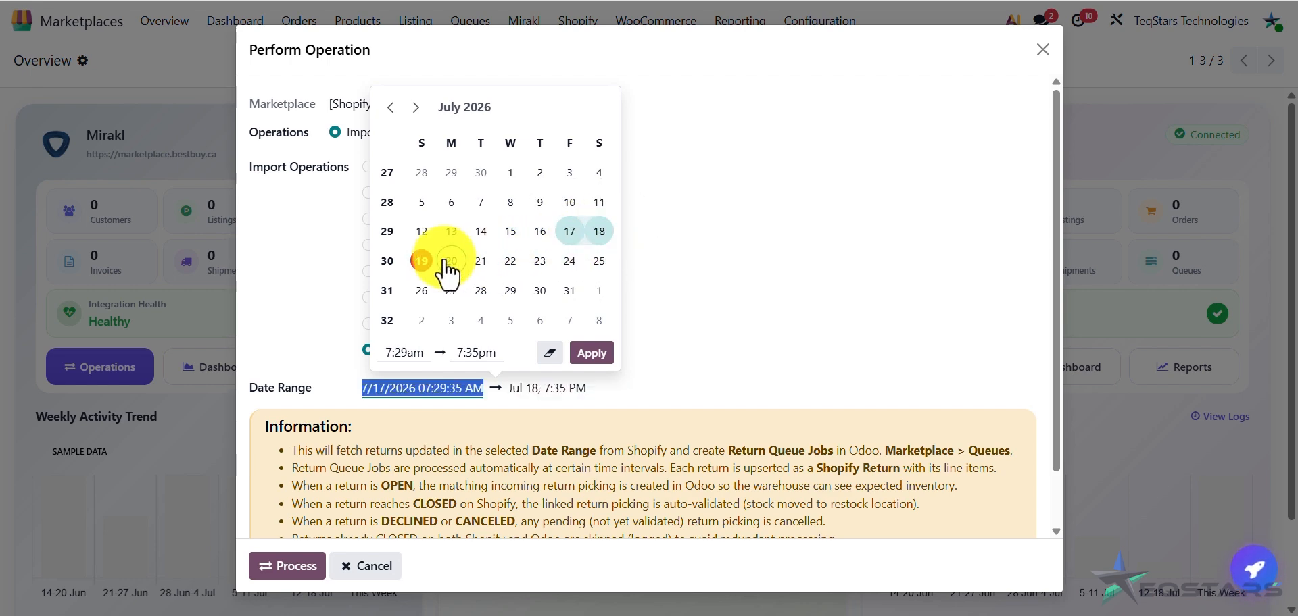
pyautogui.click(449, 263)
pyautogui.click(588, 352)
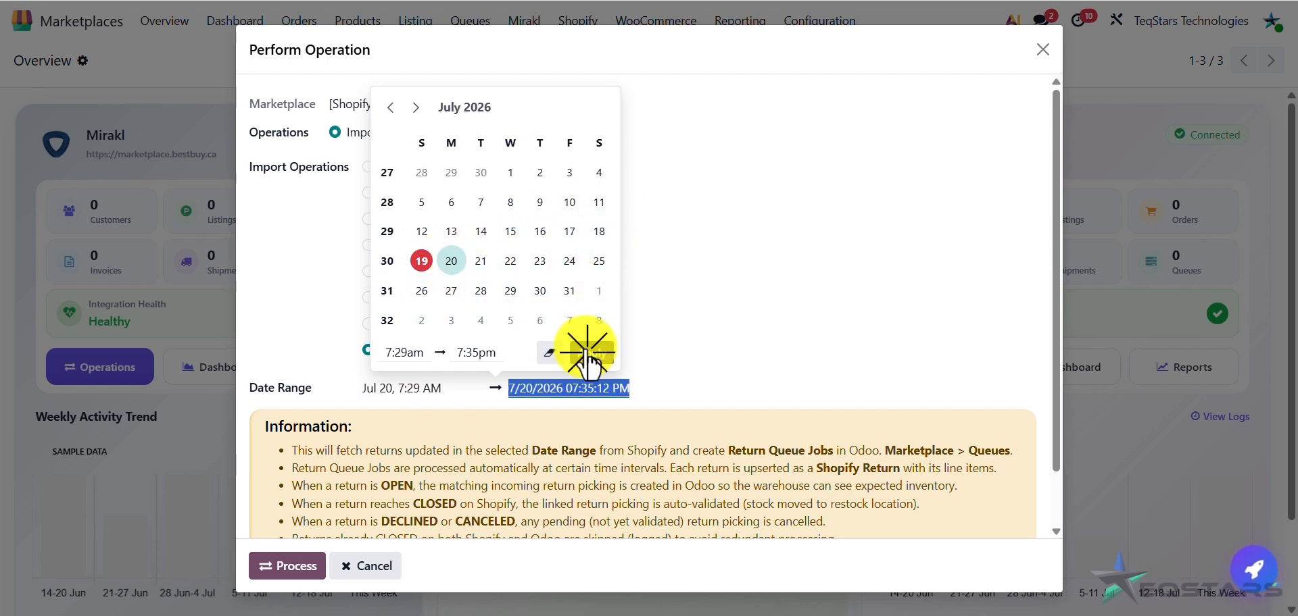
# Set the returns import date range to July 18 through July 20, 2026.
pyautogui.click(418, 390)
pyautogui.click(600, 234)
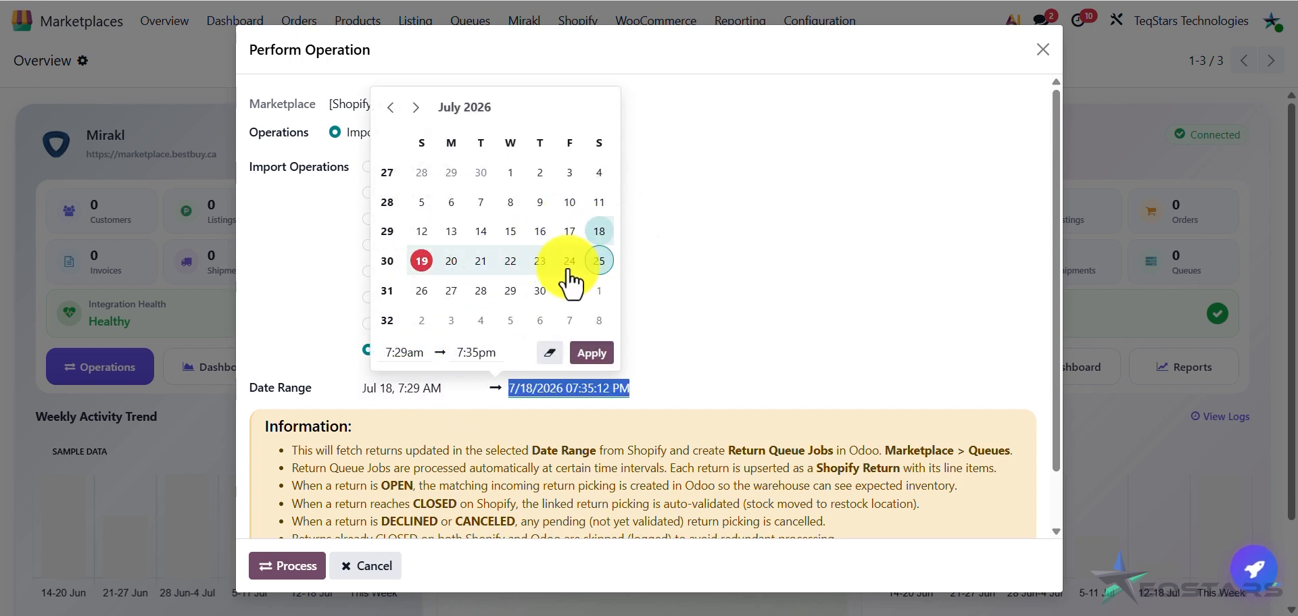
pyautogui.click(451, 262)
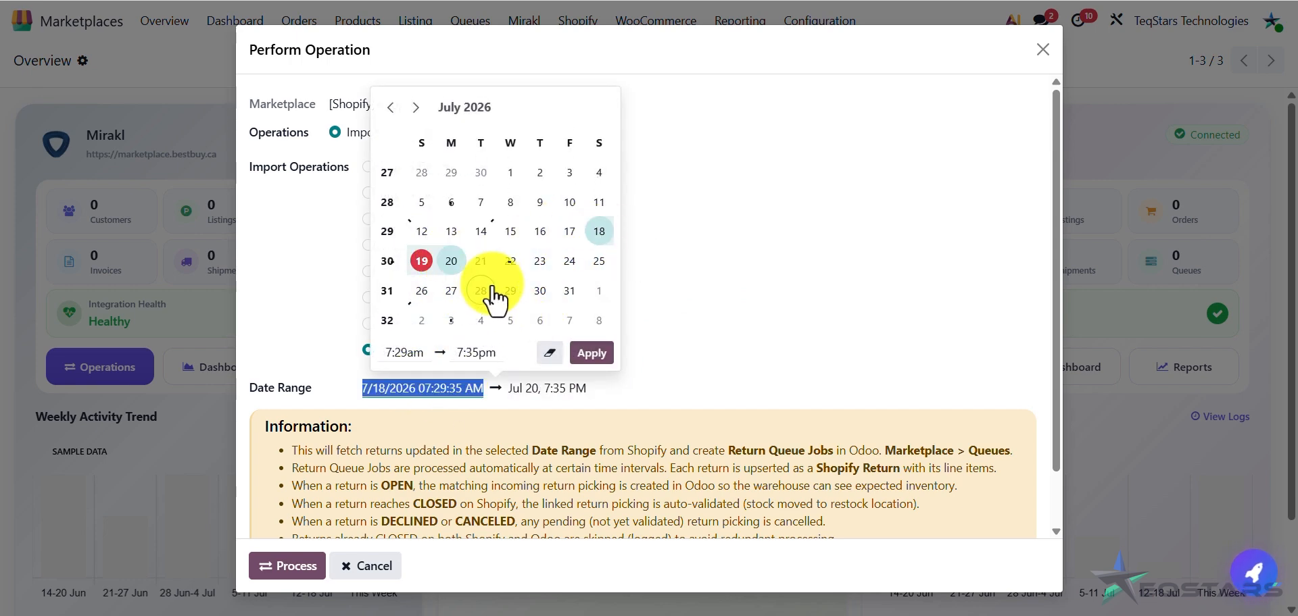
pyautogui.click(573, 350)
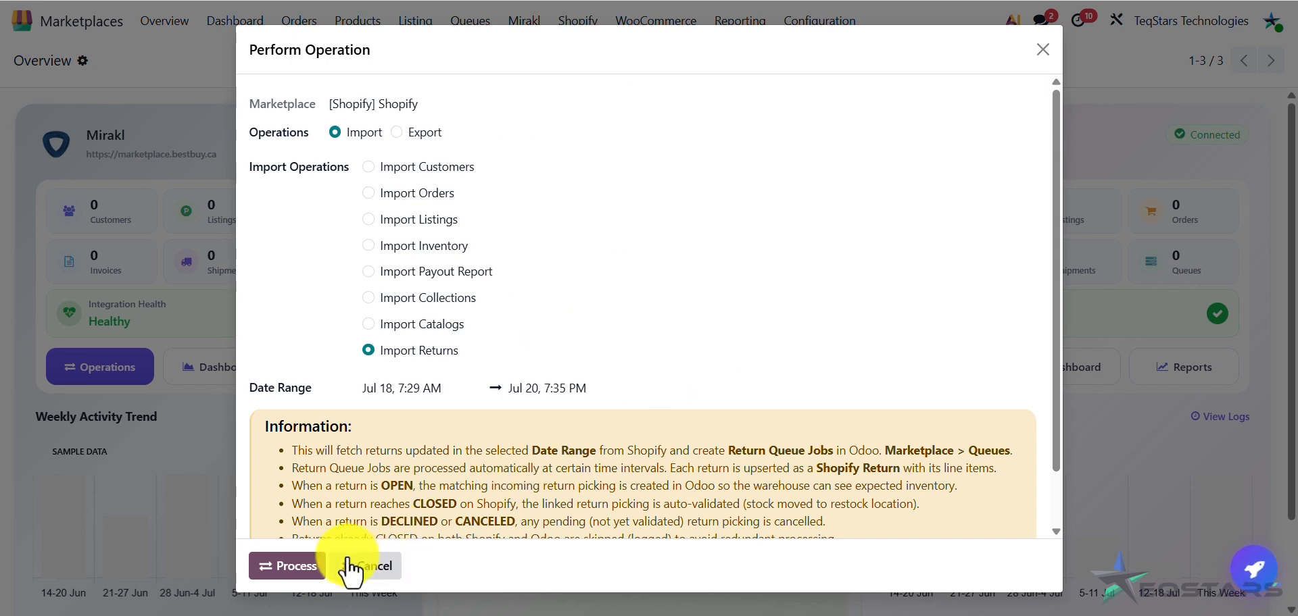
# Run the returns import, open the return queue it creates, and process that queue manually.
pyautogui.click(308, 565)
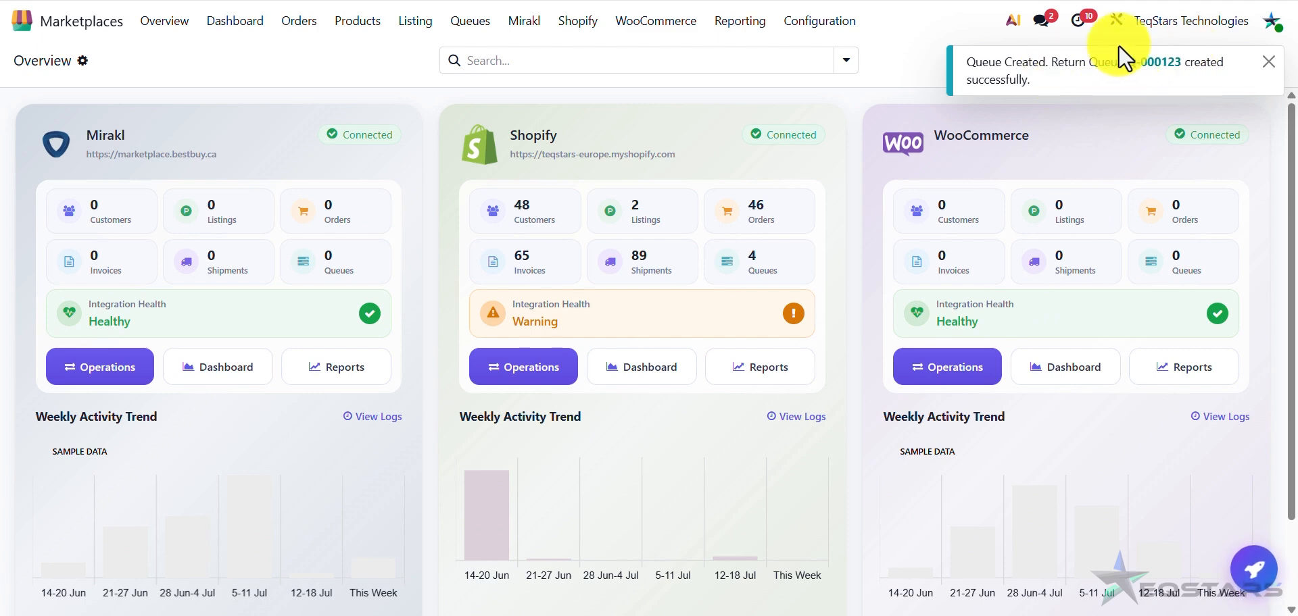
pyautogui.click(1157, 76)
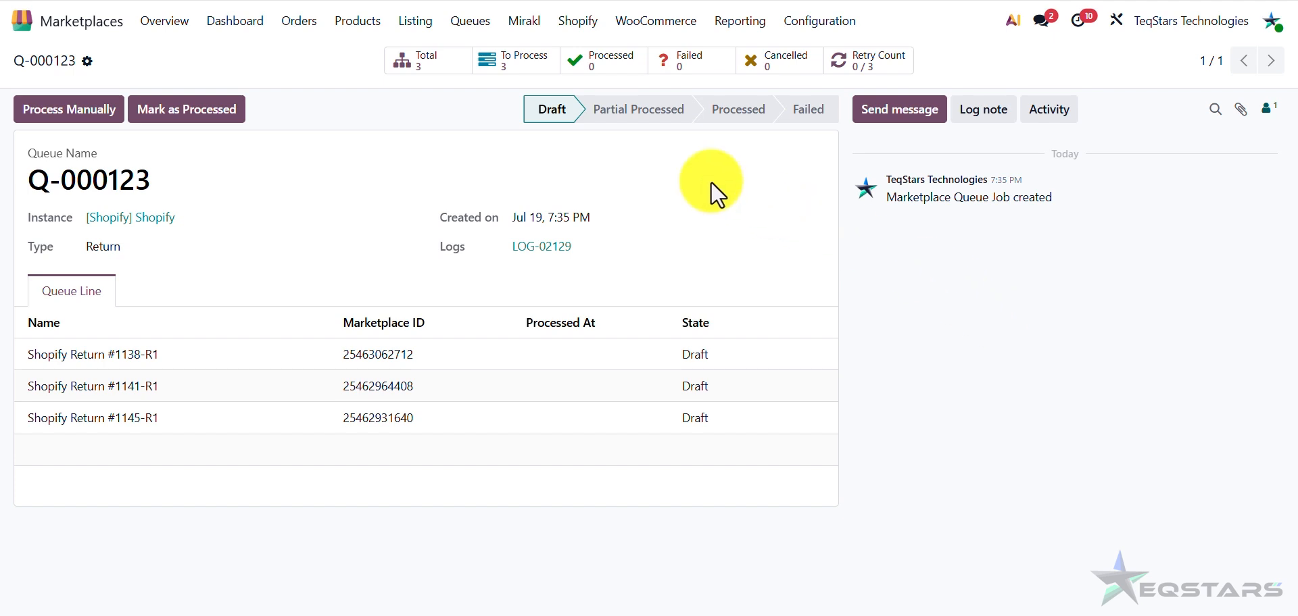
pyautogui.click(78, 114)
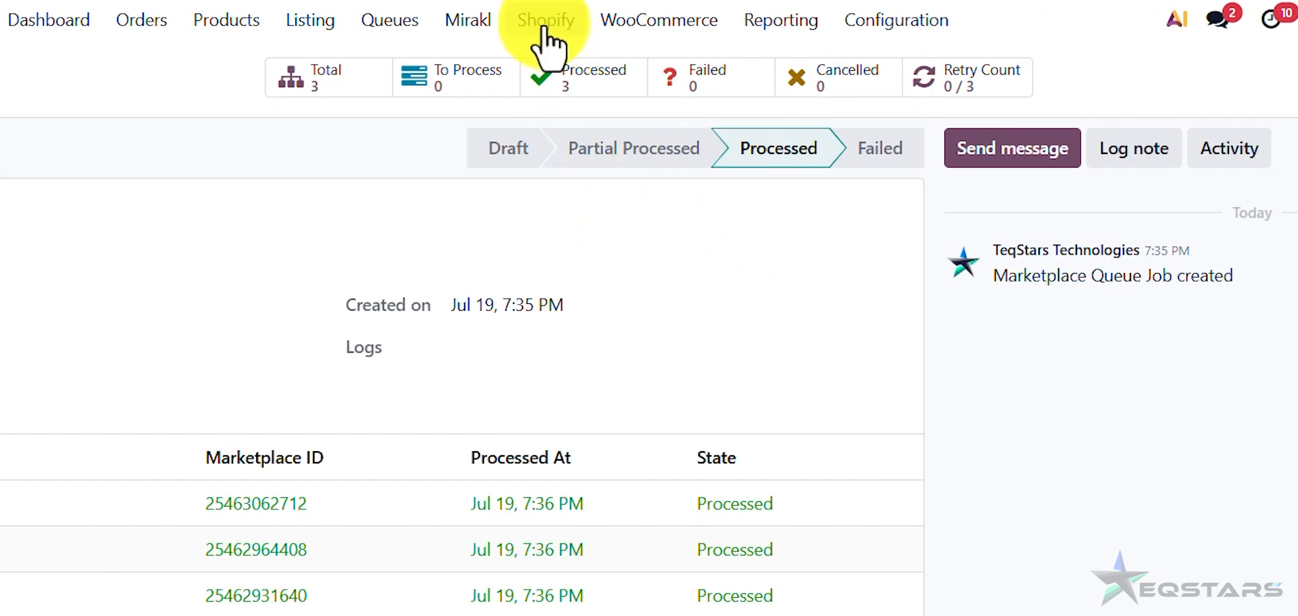
# Open the first return in the Shopify returns list and inspect the details of its Dish Wash Liquid line.
pyautogui.click(546, 27)
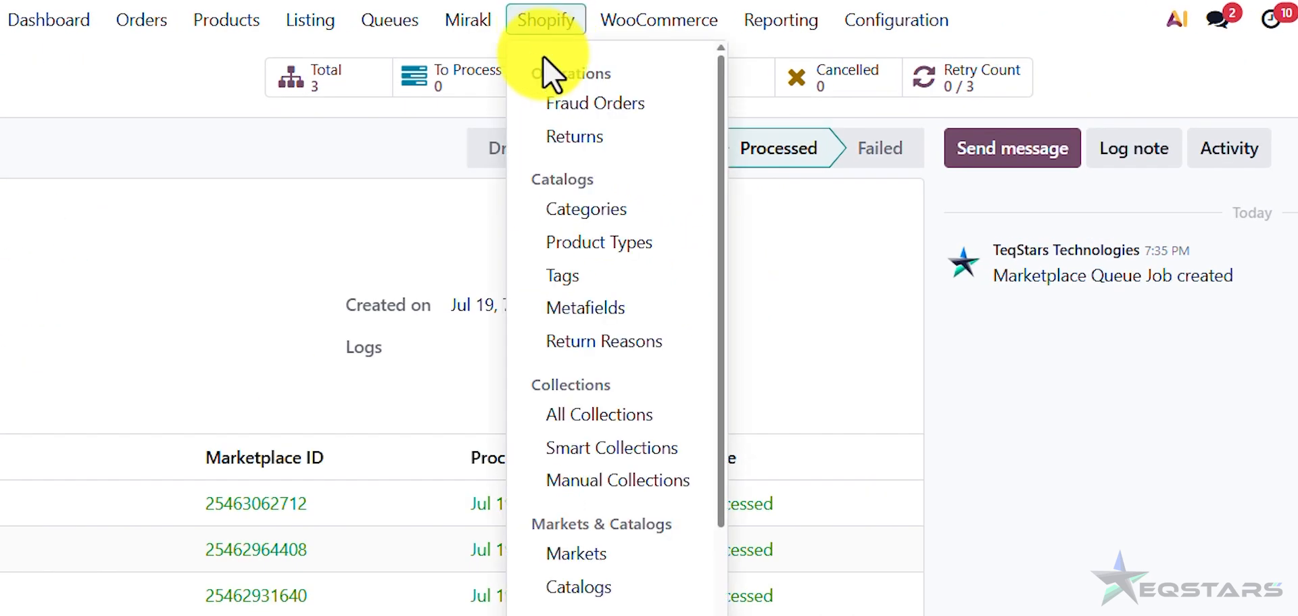
pyautogui.click(614, 144)
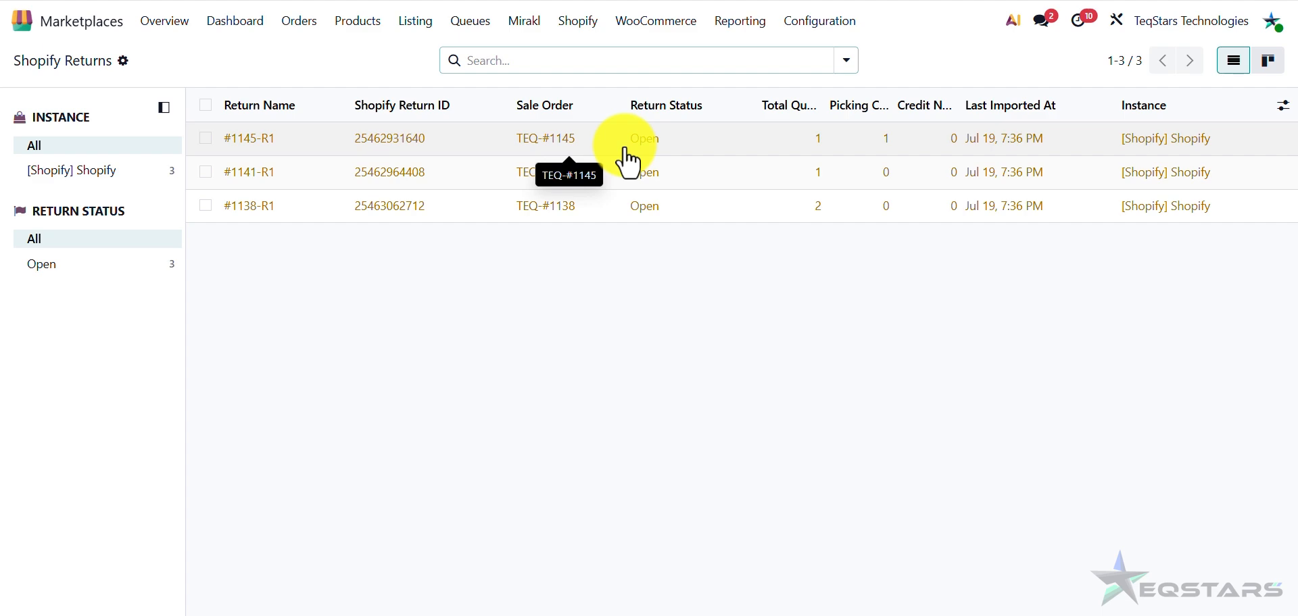
pyautogui.click(541, 138)
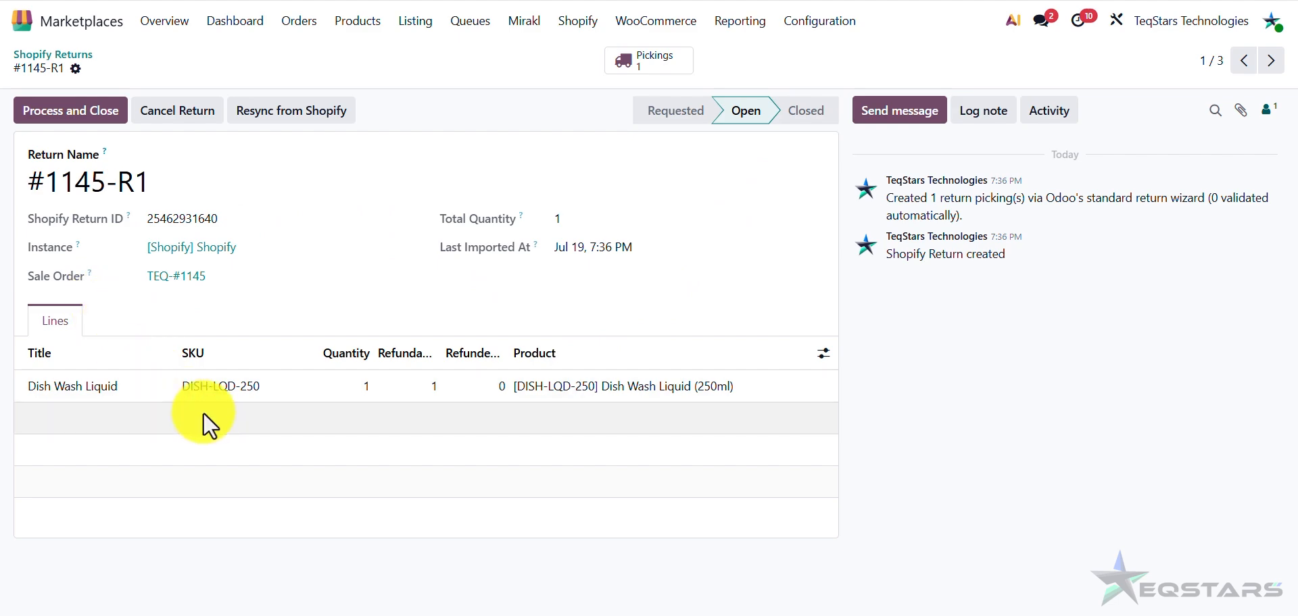
pyautogui.click(368, 395)
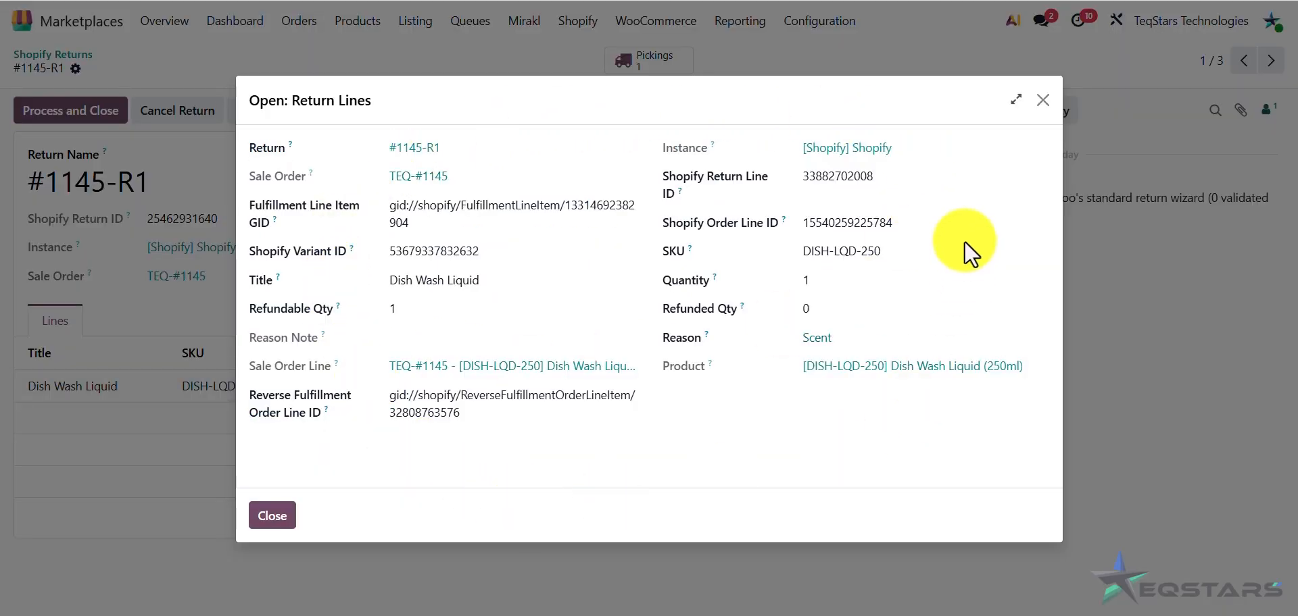
pyautogui.click(1042, 100)
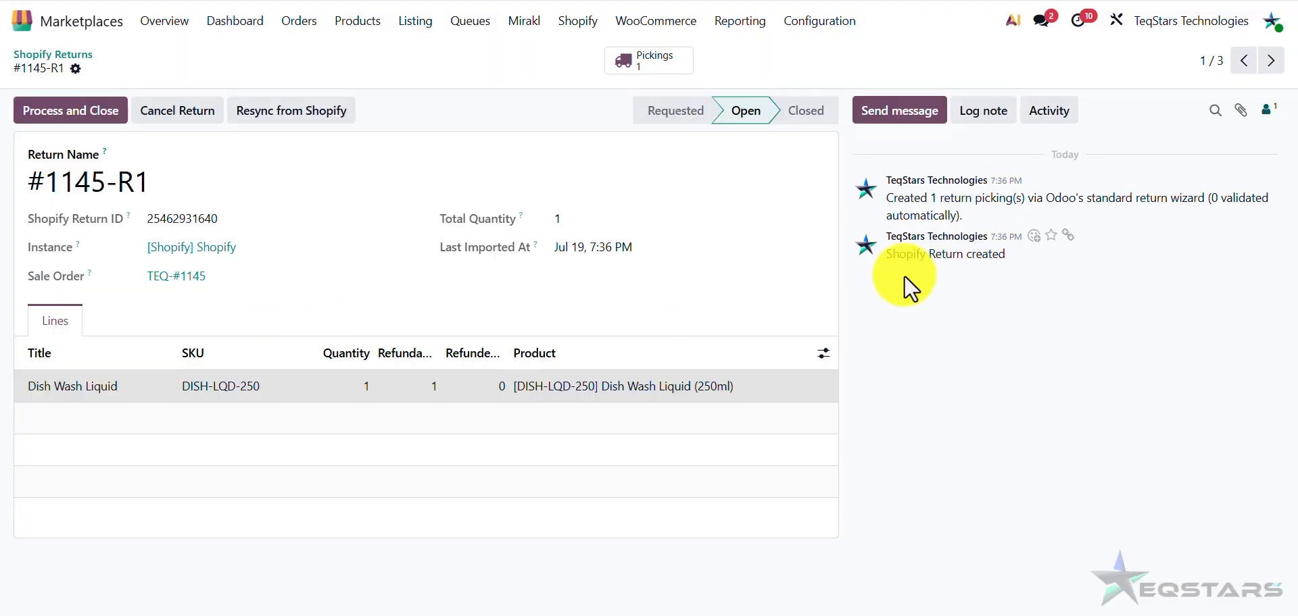
# Process and close the return in Shopify with Mark as Processed and Close after Processing enabled and the refund wizard off.
pyautogui.click(94, 122)
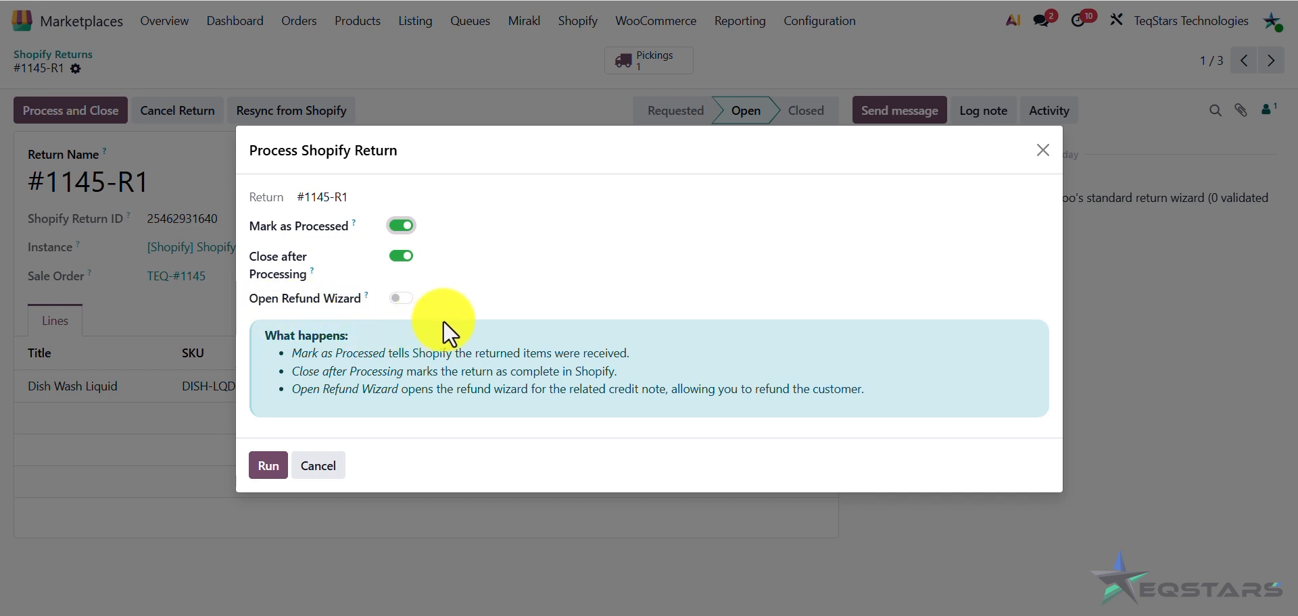
pyautogui.click(261, 468)
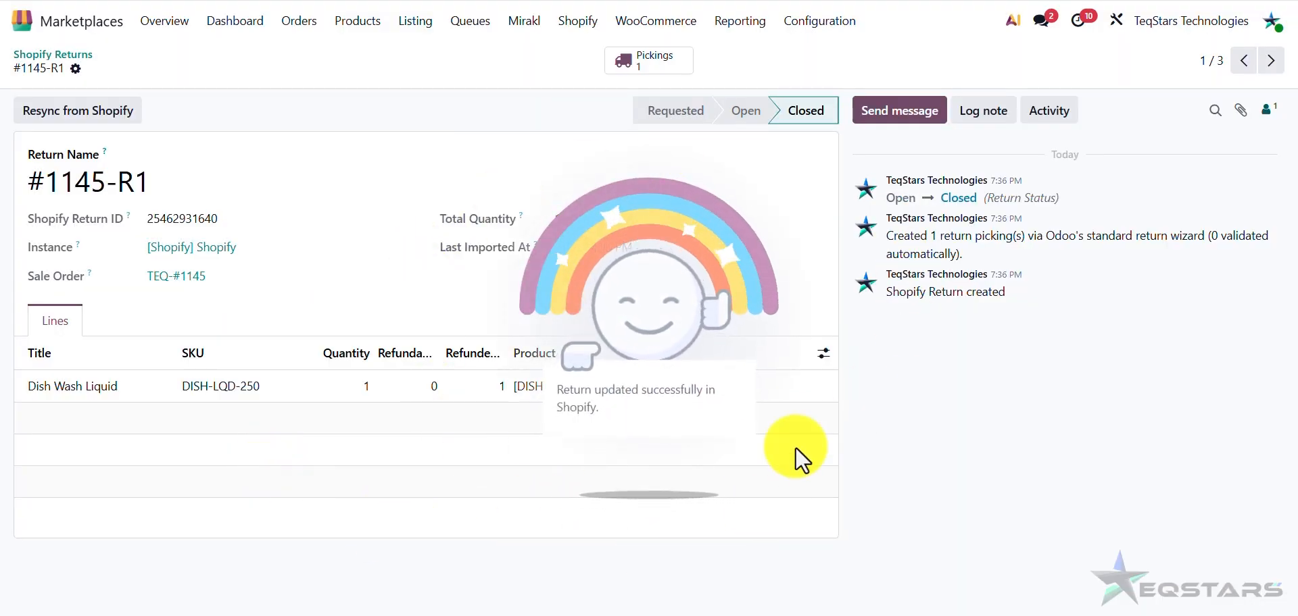
# Switch to the Shopify admin, check the return status on the related order, and go back to the orders list.
pyautogui.moveTo(760, 605)
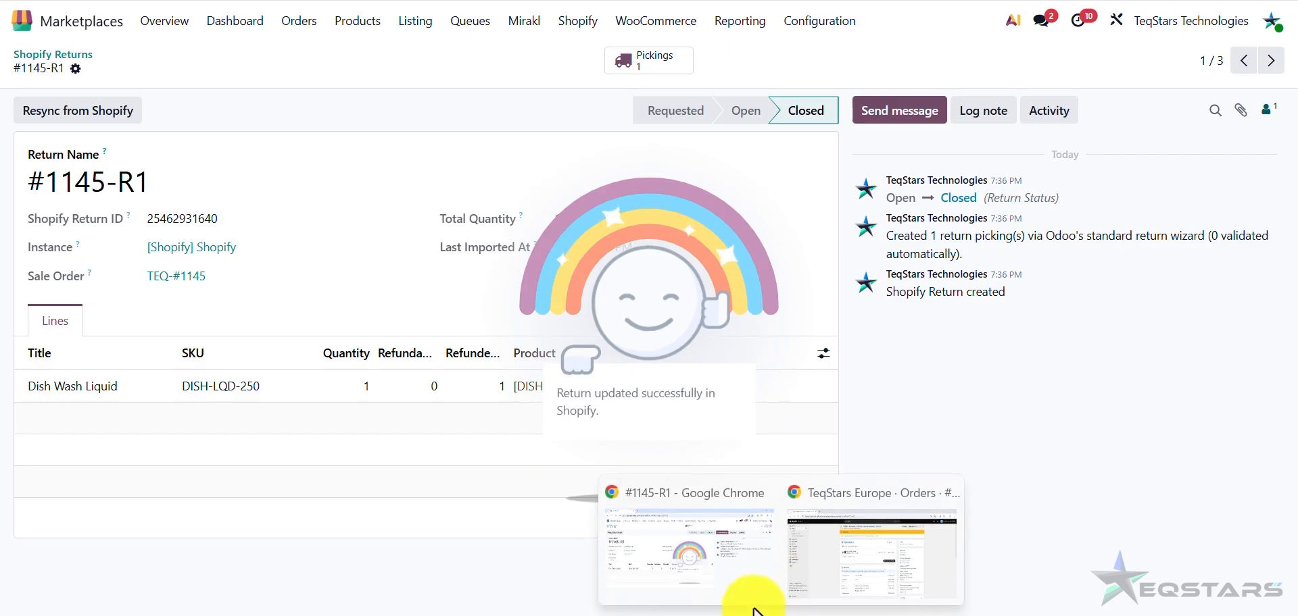
pyautogui.click(822, 554)
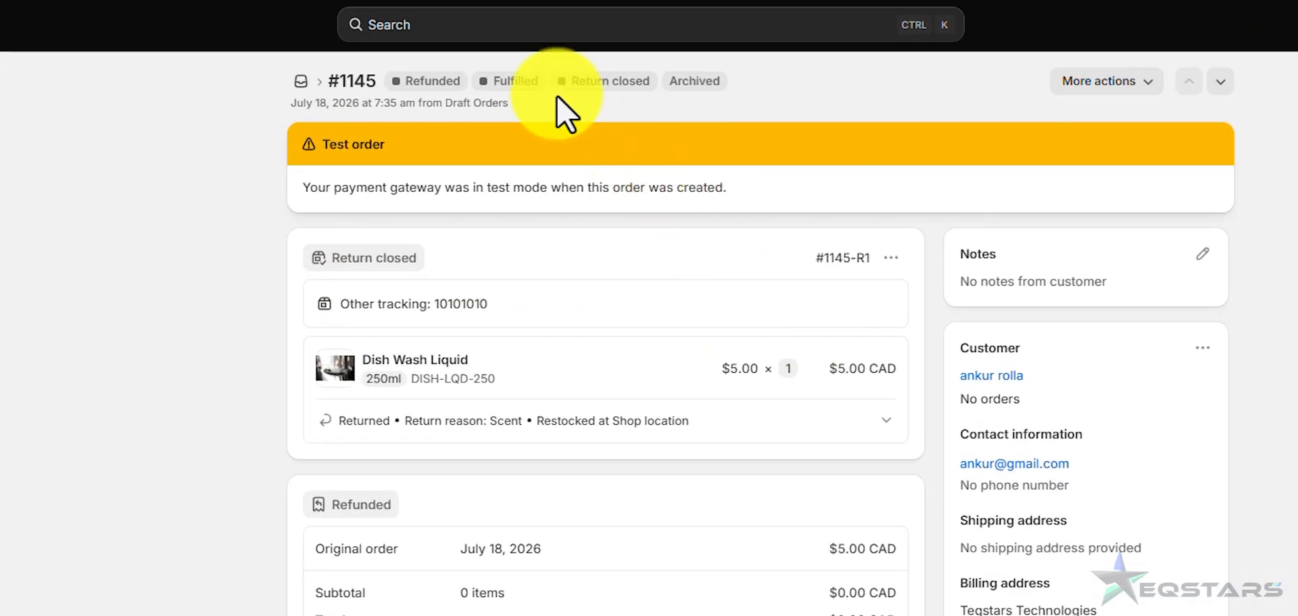
pyautogui.moveTo(595, 129); pyautogui.dragTo(625, 142)
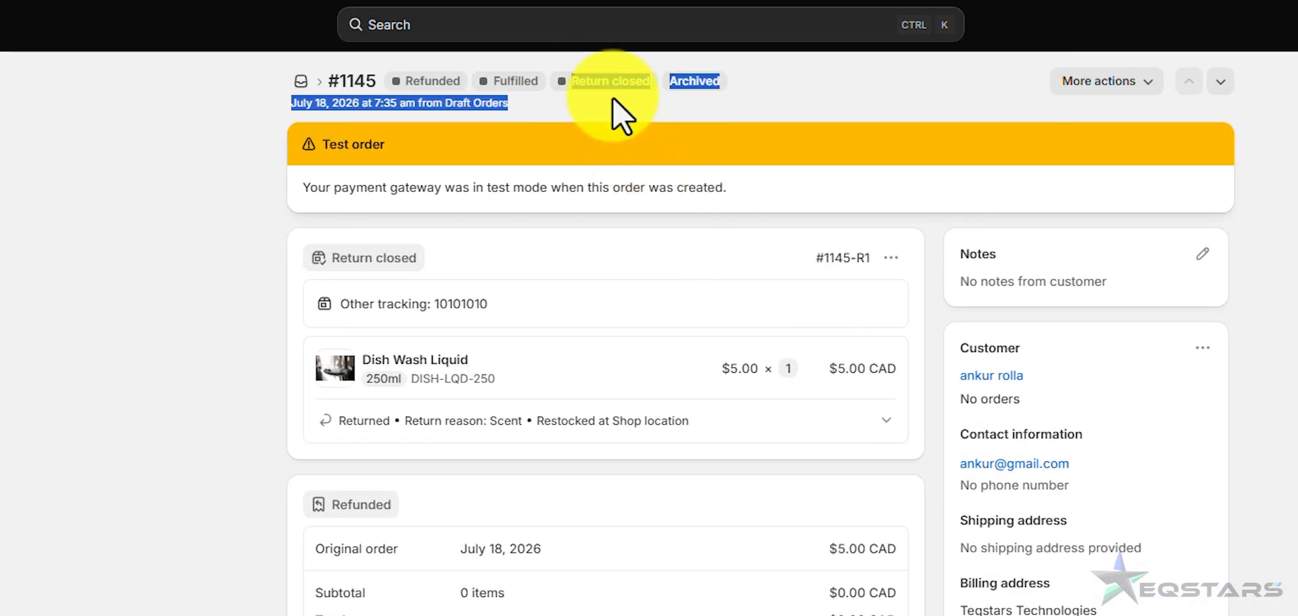
pyautogui.click(74, 223)
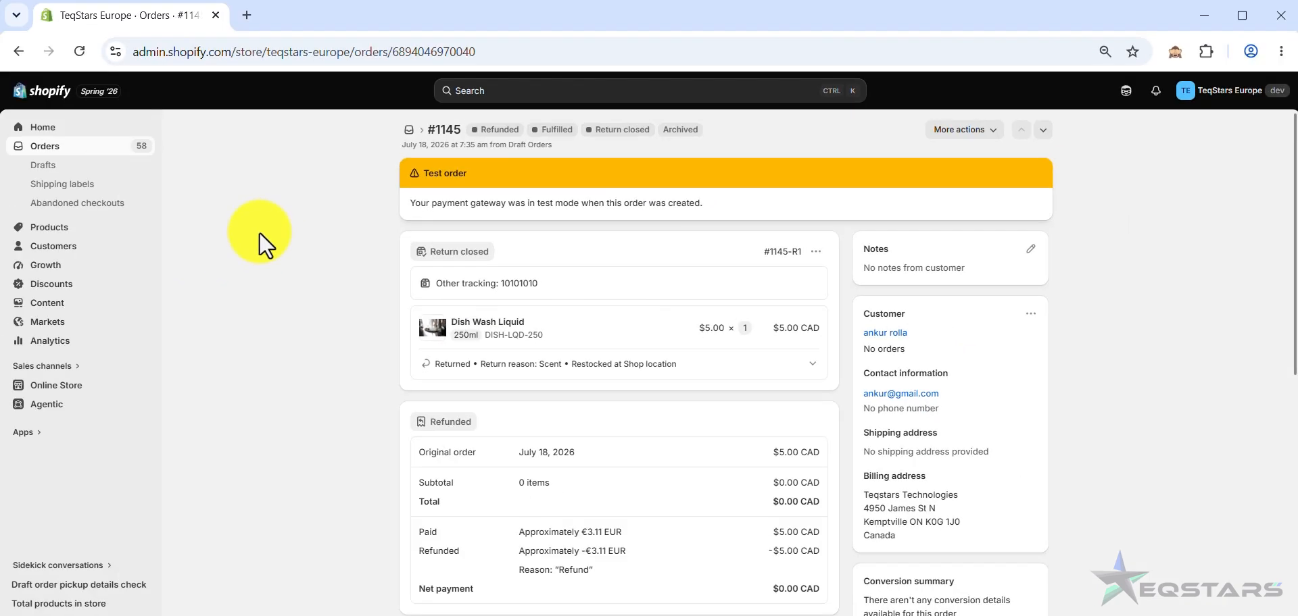
pyautogui.click(88, 149)
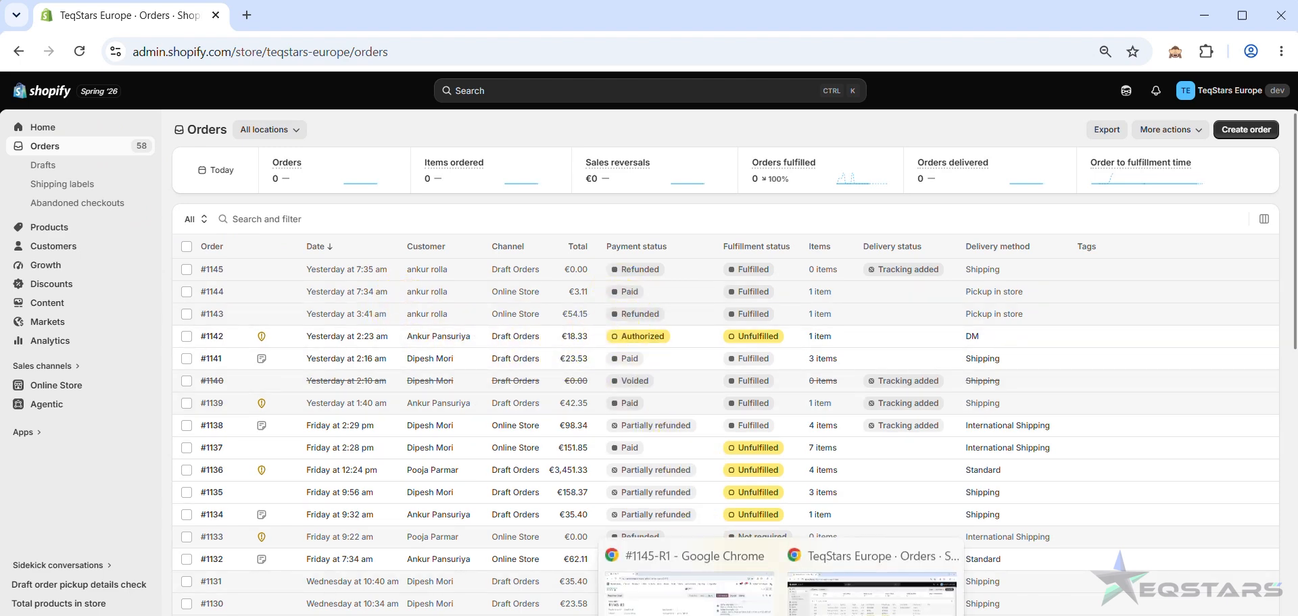
# Switch back to Odoo, open the delivery of the second order in the Shopify sale orders, and validate it.
pyautogui.click(733, 559)
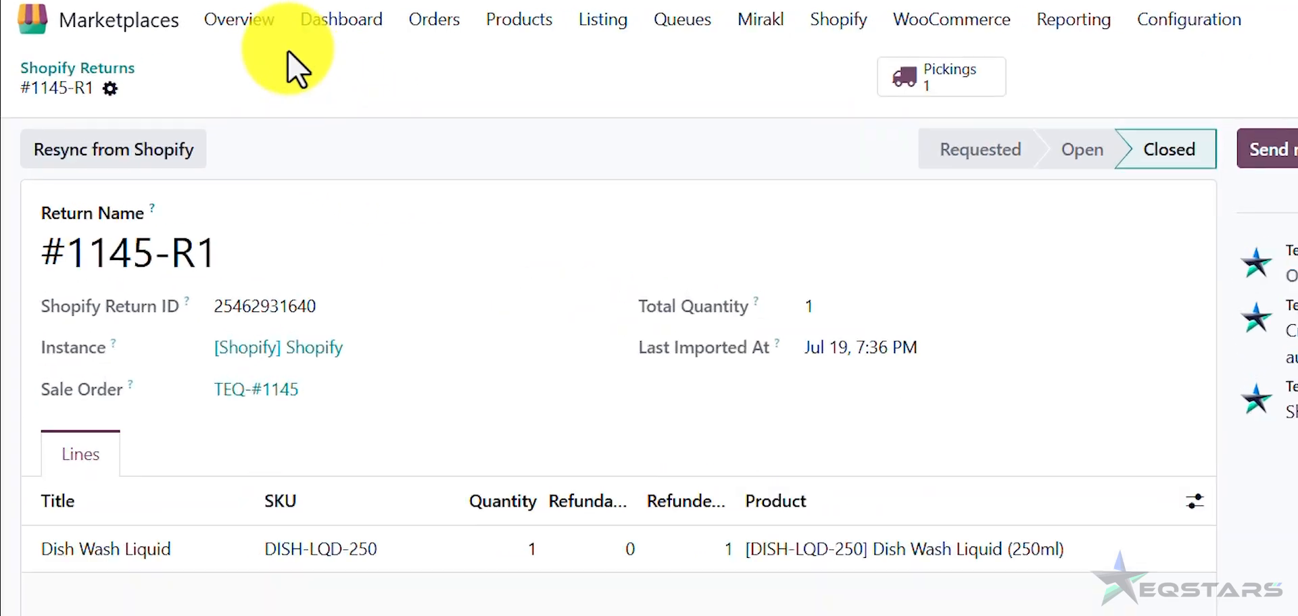
pyautogui.click(152, 25)
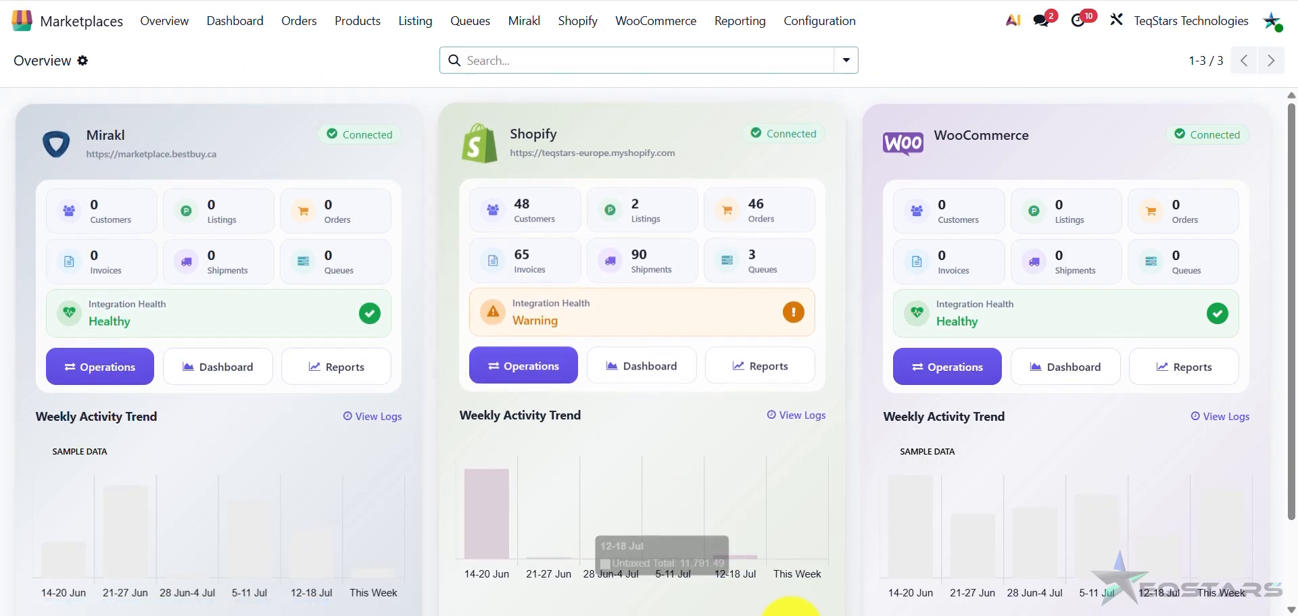
pyautogui.click(756, 230)
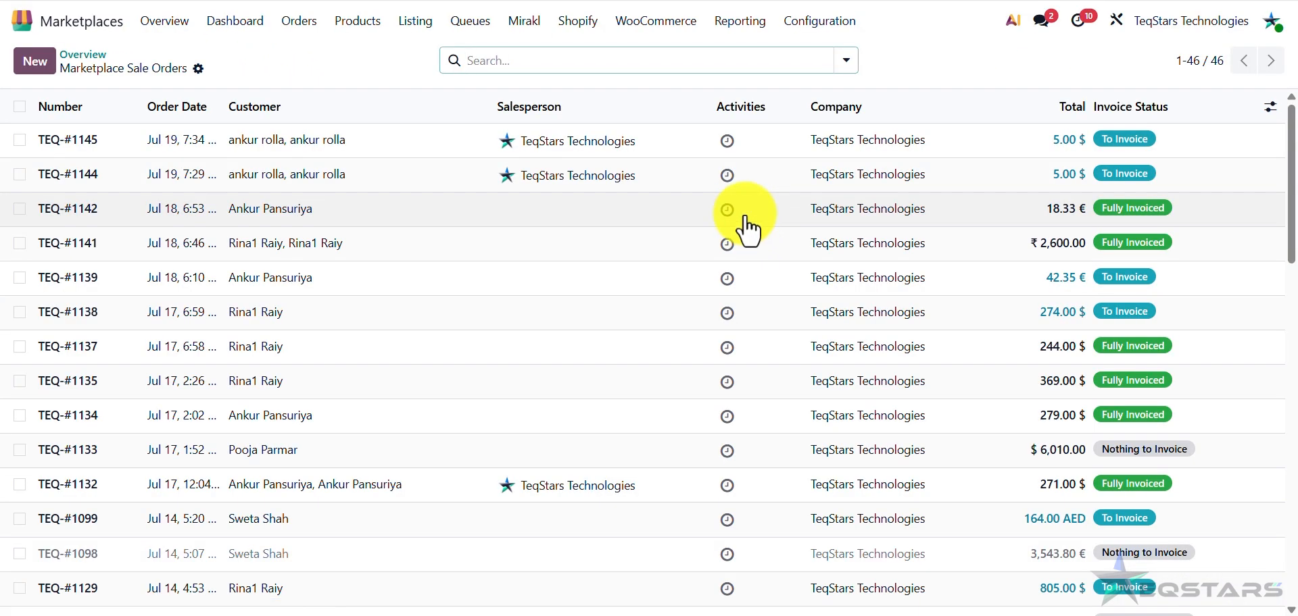
pyautogui.click(319, 174)
pyautogui.click(588, 61)
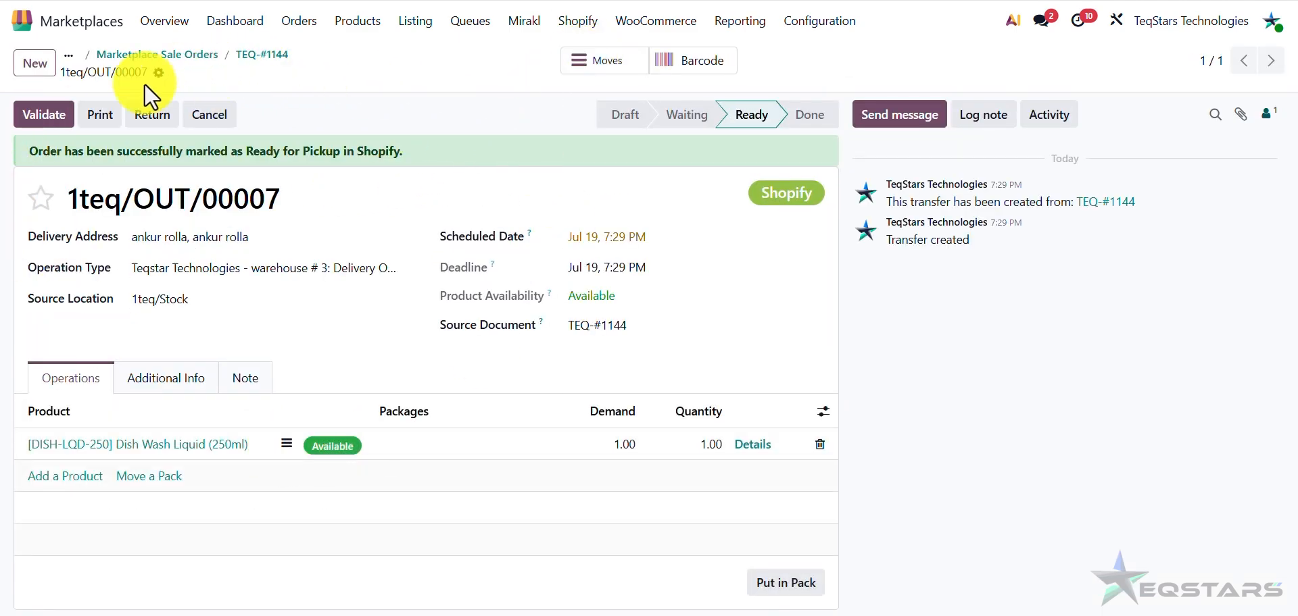
pyautogui.click(46, 118)
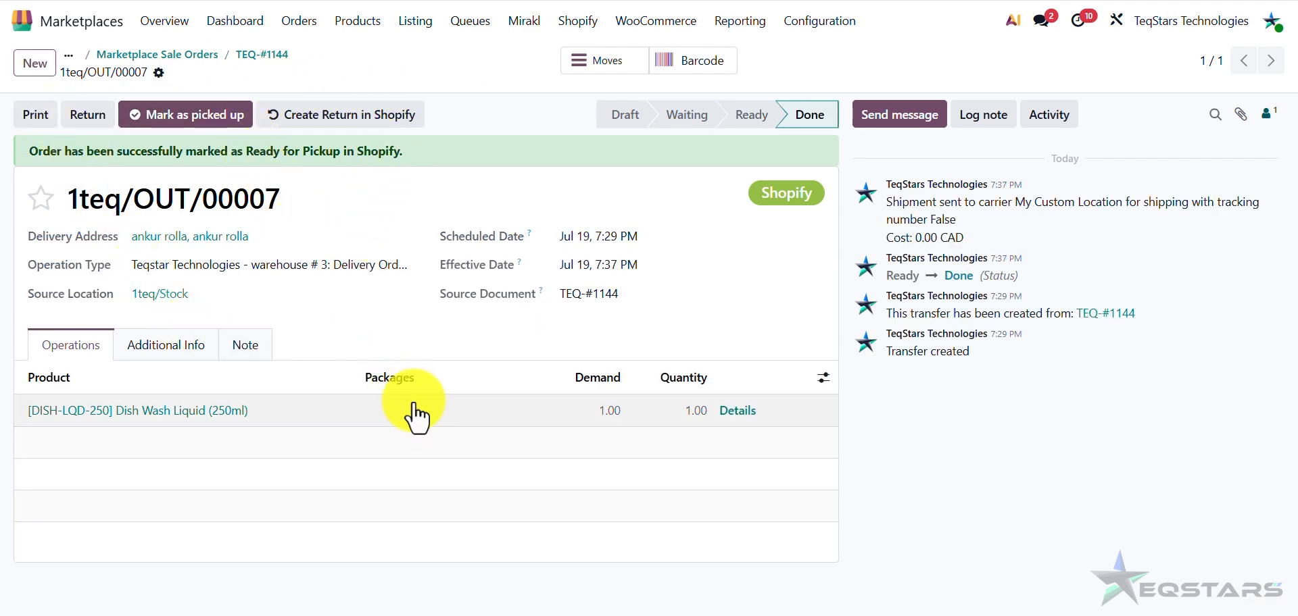
# Create a return in Shopify from the validated delivery for 1 Dish Wash Liquid with the reason Unknown.
pyautogui.click(403, 125)
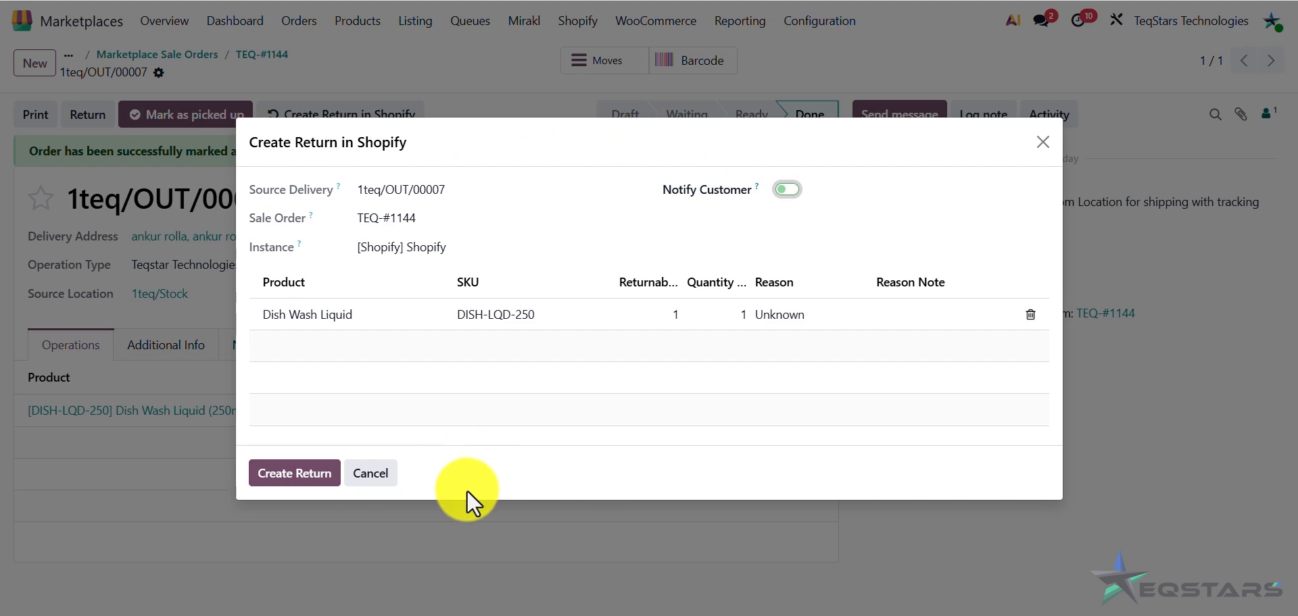
pyautogui.click(298, 477)
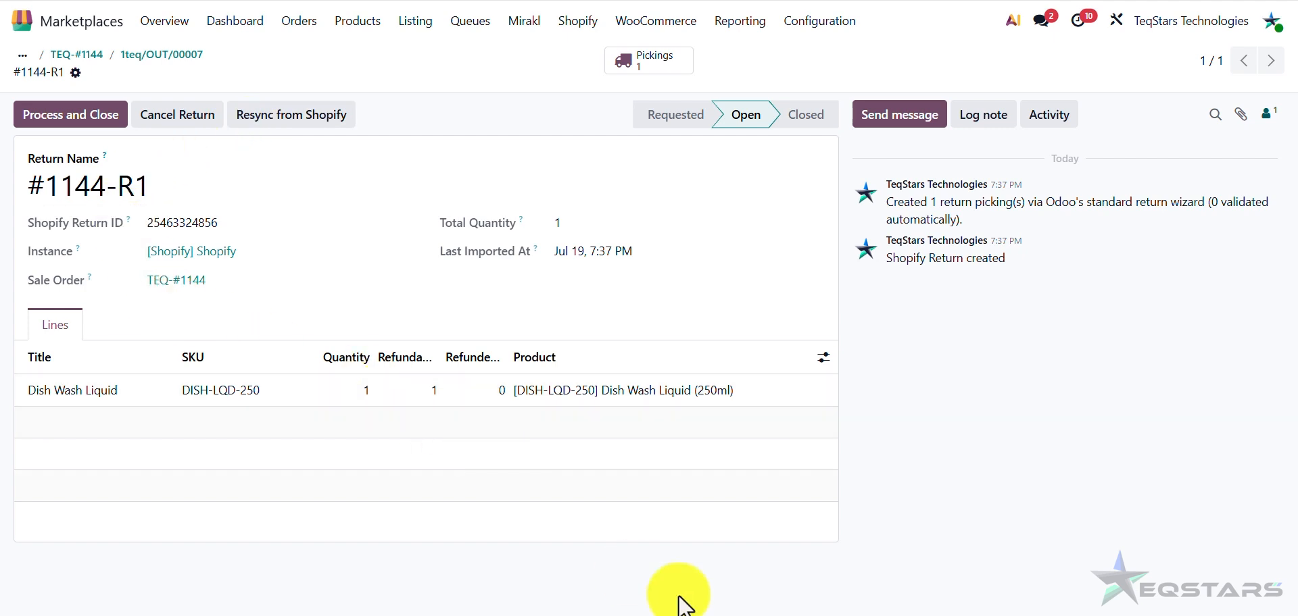
# Switch to the Shopify admin and open the second order in the list to check its return status.
pyautogui.moveTo(774, 614)
pyautogui.click(837, 586)
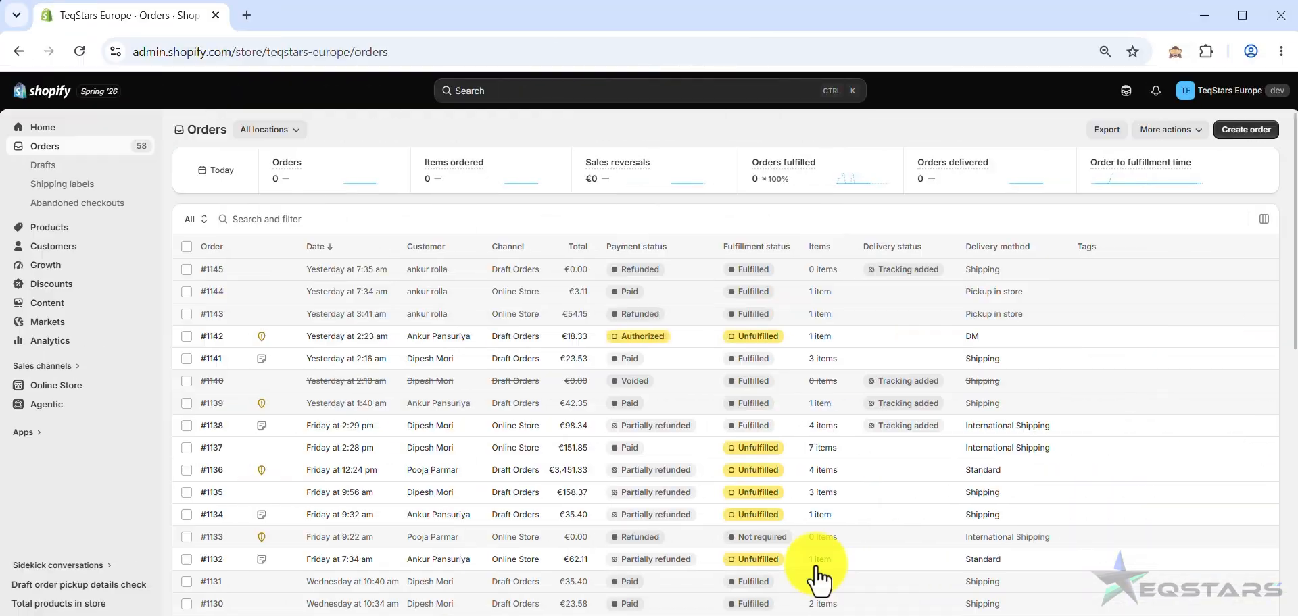
pyautogui.click(213, 294)
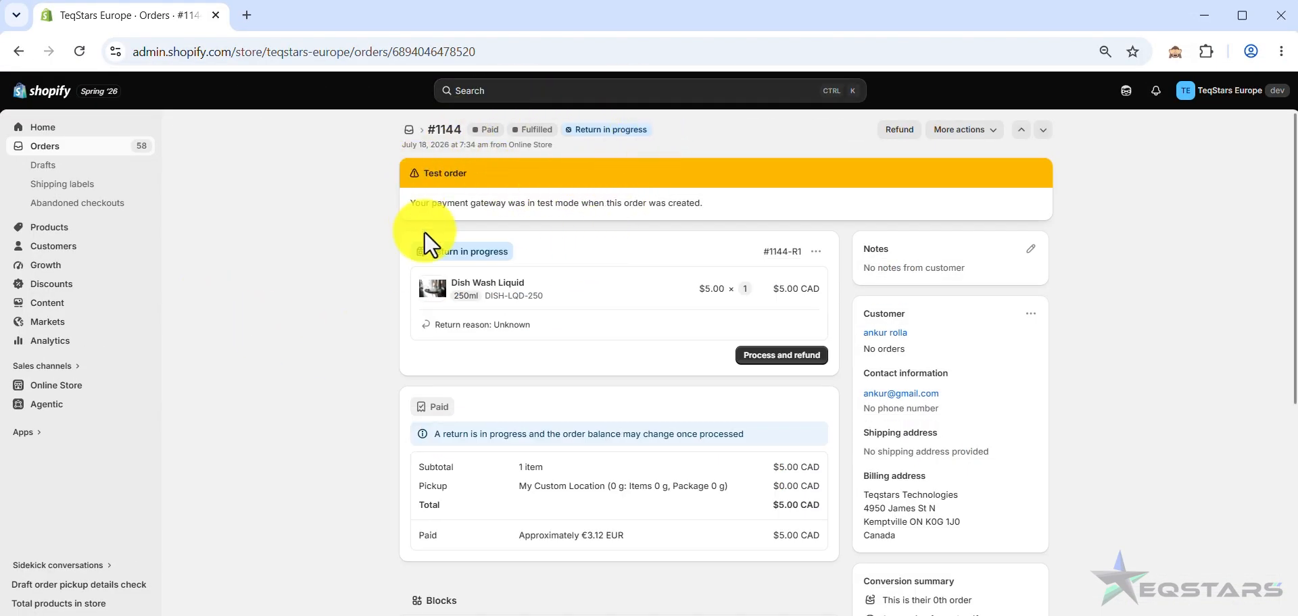
pyautogui.moveTo(717, 580)
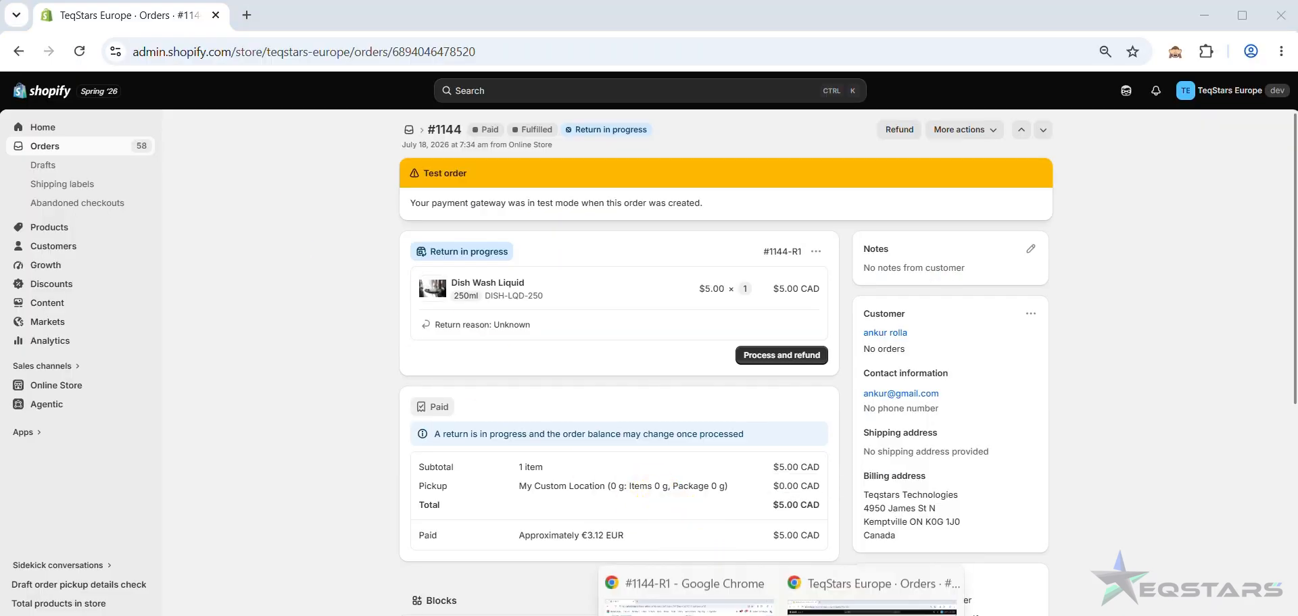
# Switch back to Odoo and process the open Dish Wash Liquid return with Mark as Processed and Close after Processing enabled.
pyautogui.click(716, 574)
pyautogui.click(389, 115)
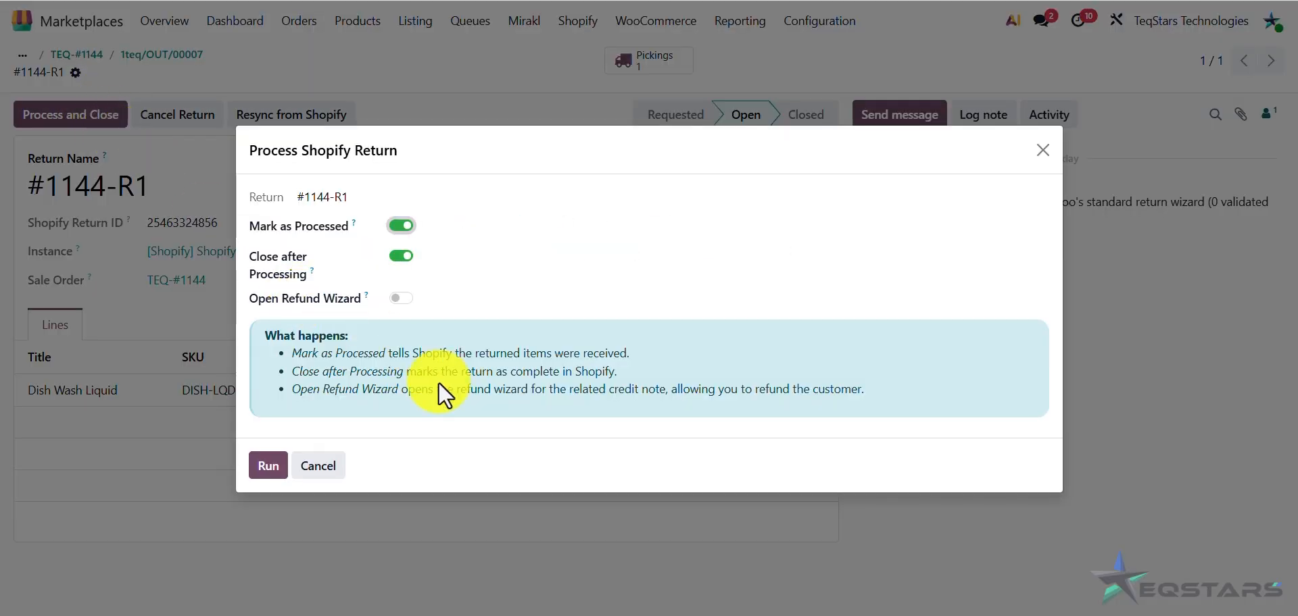
pyautogui.click(270, 466)
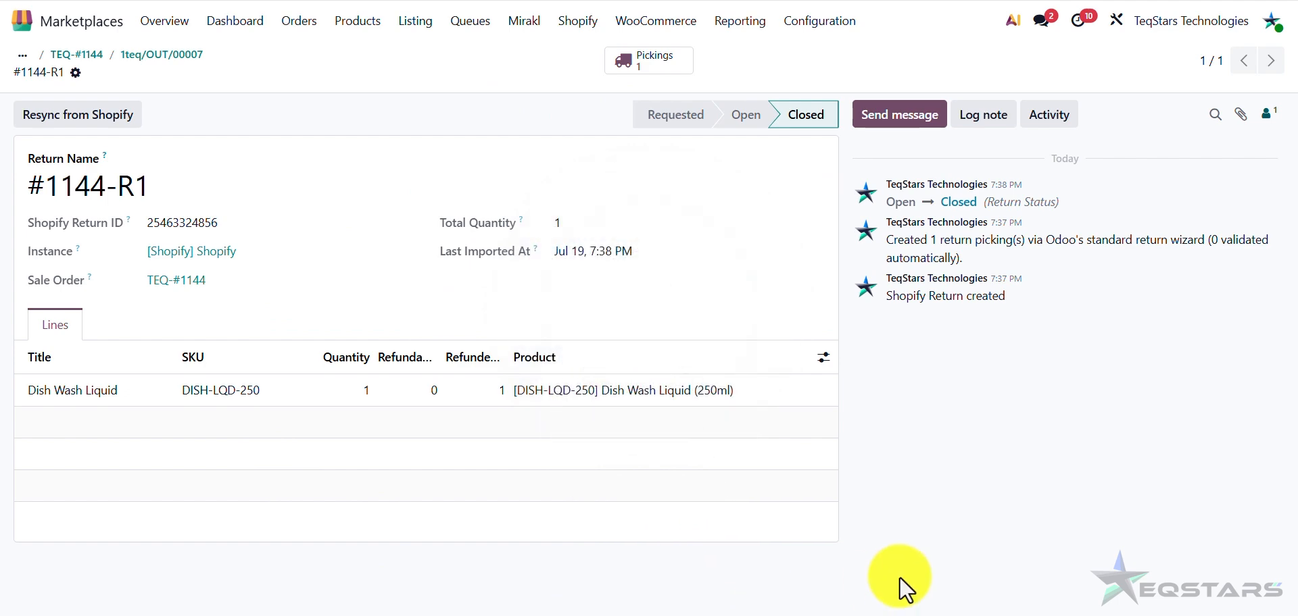
# Switch to the Shopify admin, check the return status on the related order, and switch back to Odoo.
pyautogui.moveTo(748, 603)
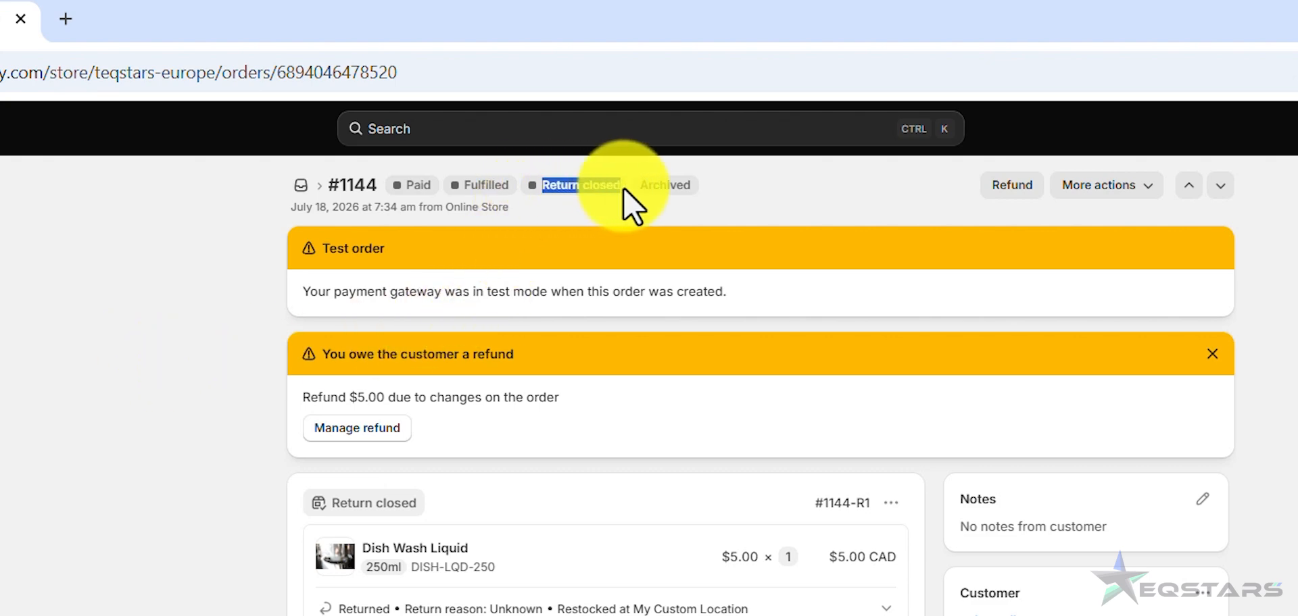
pyautogui.click(139, 271)
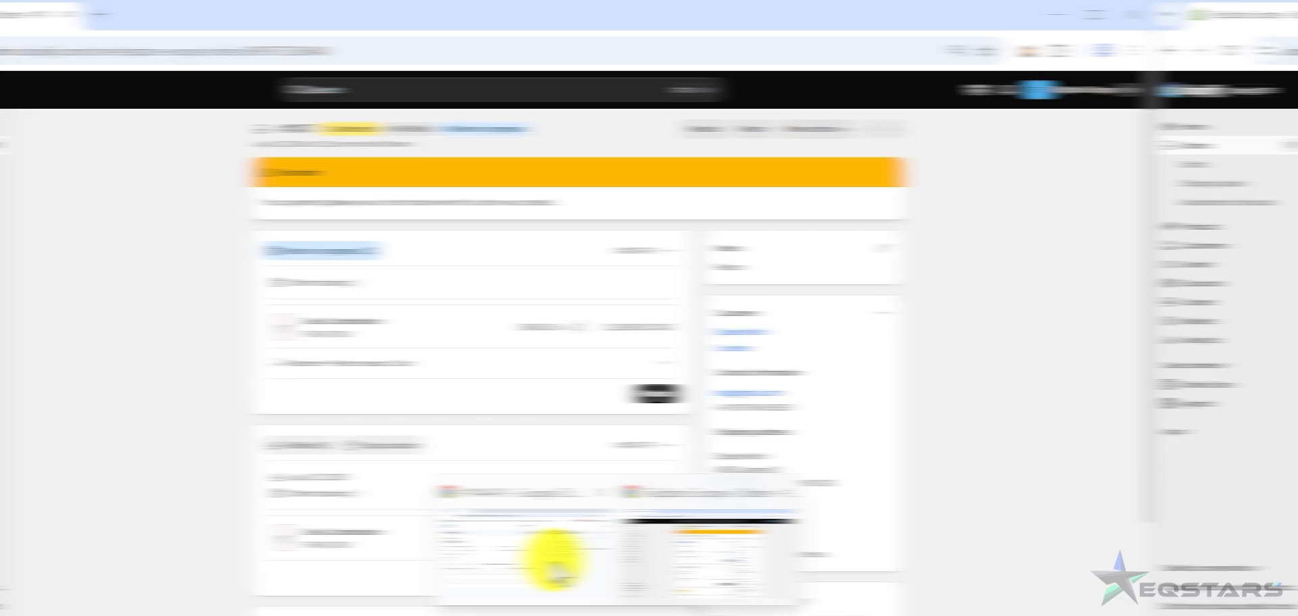
pyautogui.click(551, 561)
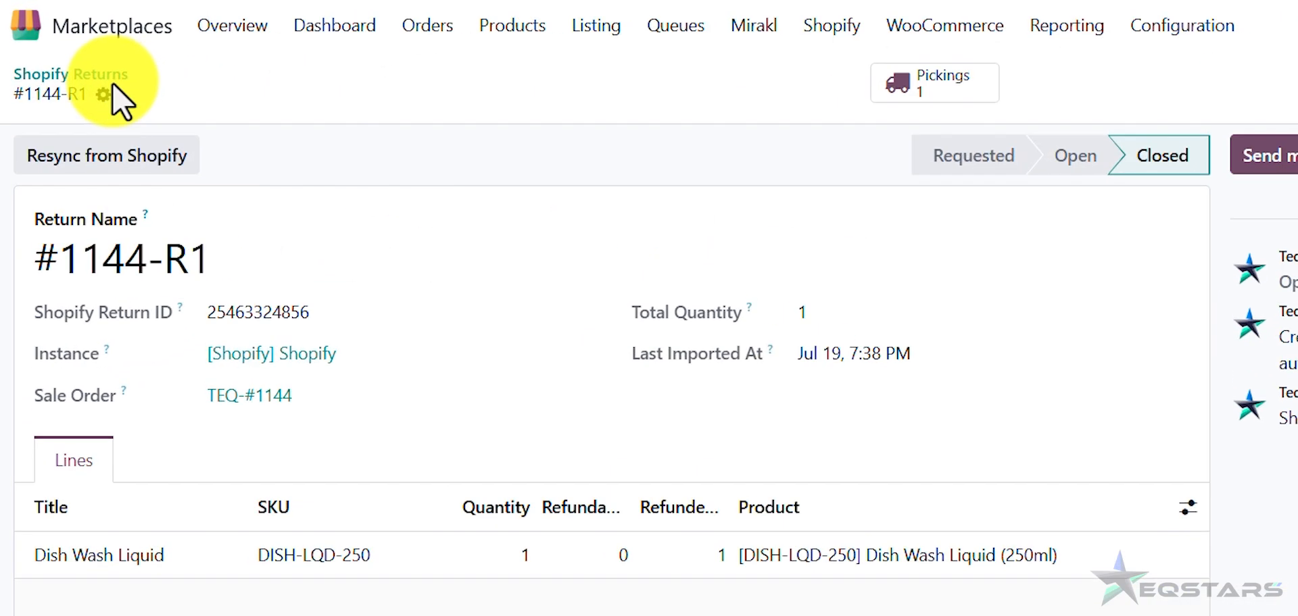
# Open the first return in the Shopify Returns list, containing 2 Desk Combination, and process and close it.
pyautogui.click(115, 76)
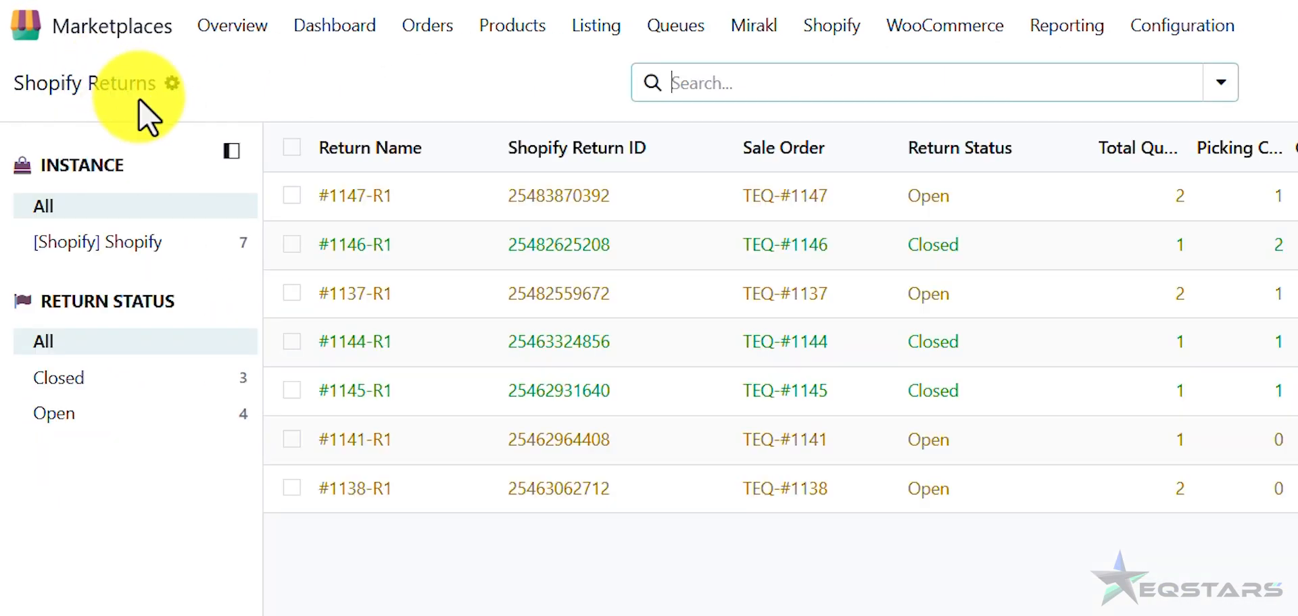
pyautogui.click(261, 142)
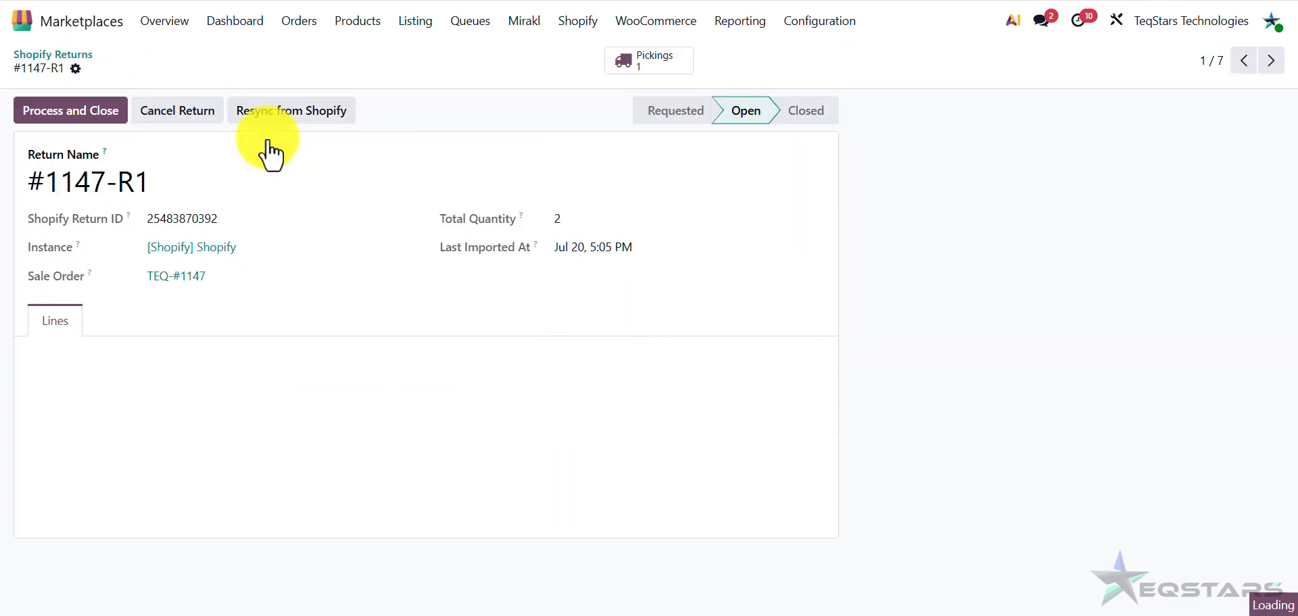
pyautogui.click(98, 116)
pyautogui.click(268, 466)
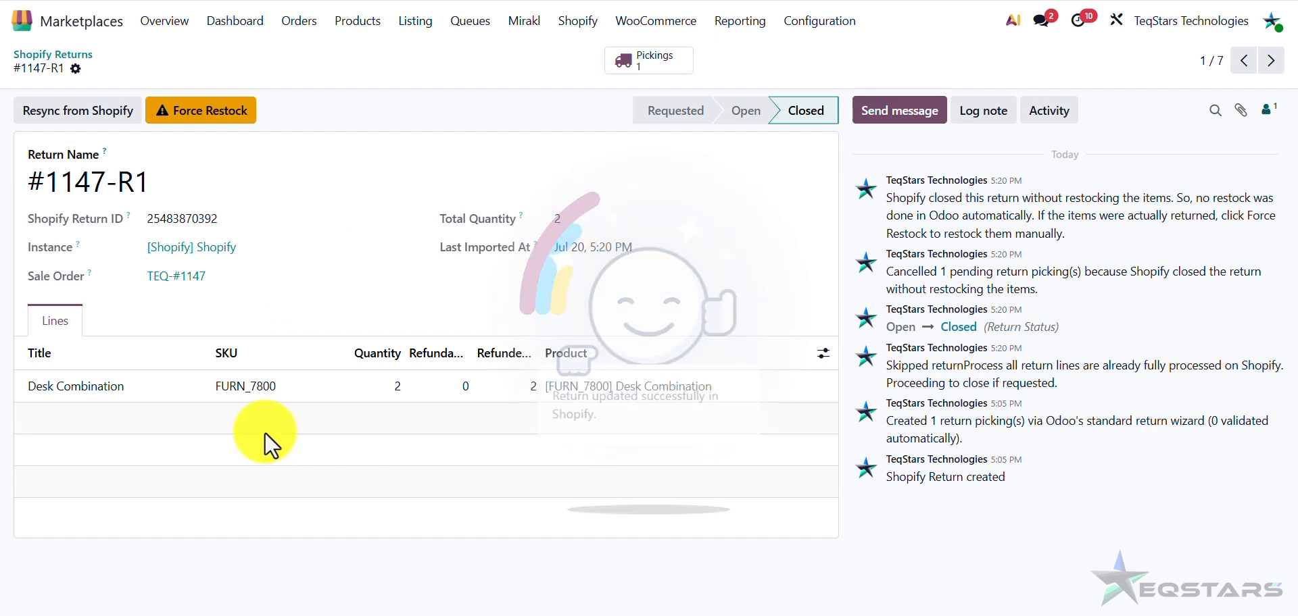
# Force the restock of the closed Desk Combination return, confirming that the items were received back in the warehouse.
pyautogui.click(208, 120)
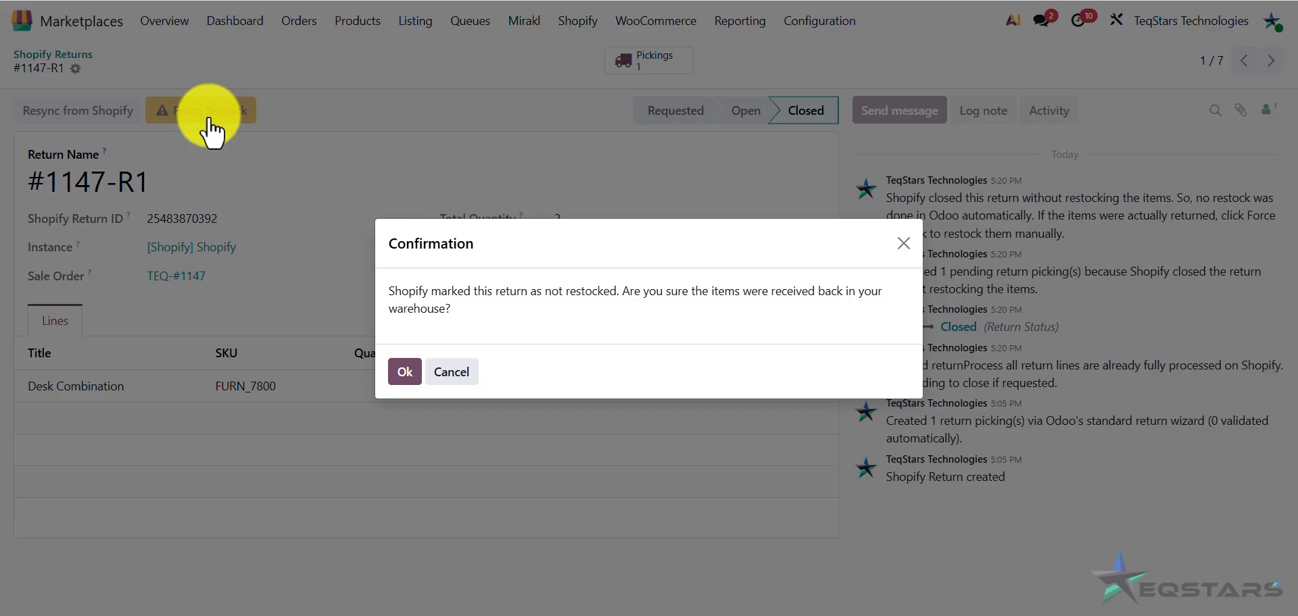
pyautogui.click(404, 374)
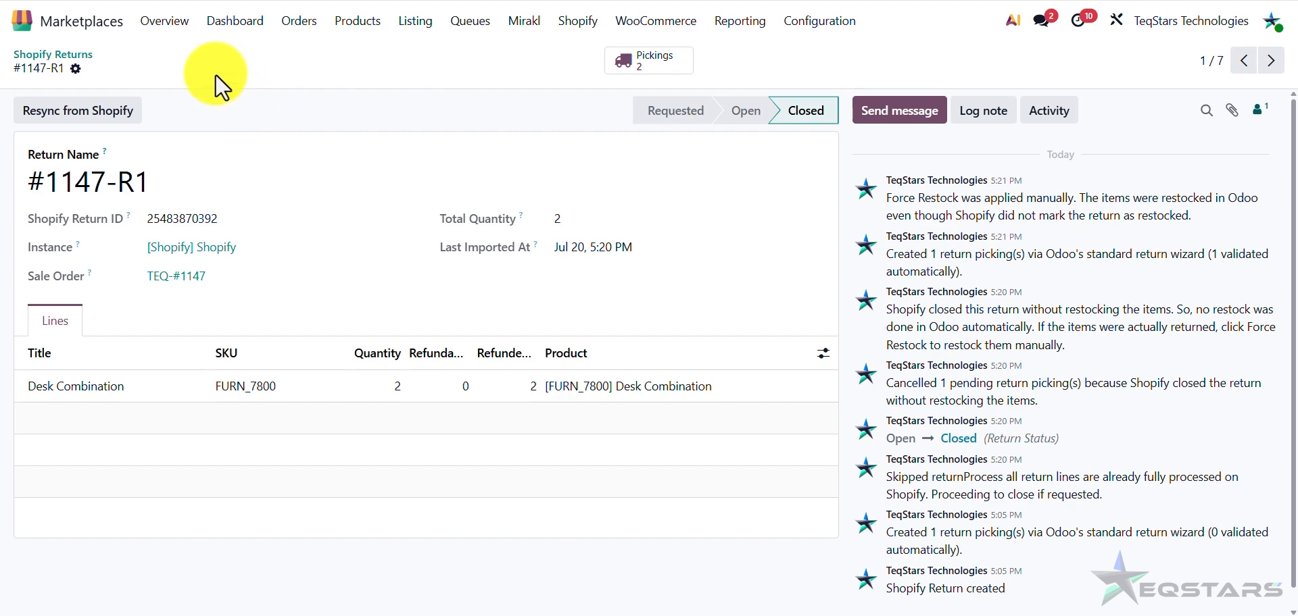
# Open the Shopify instance from the marketplaces overview, add an active Return Approved webhook, and save it.
pyautogui.click(165, 26)
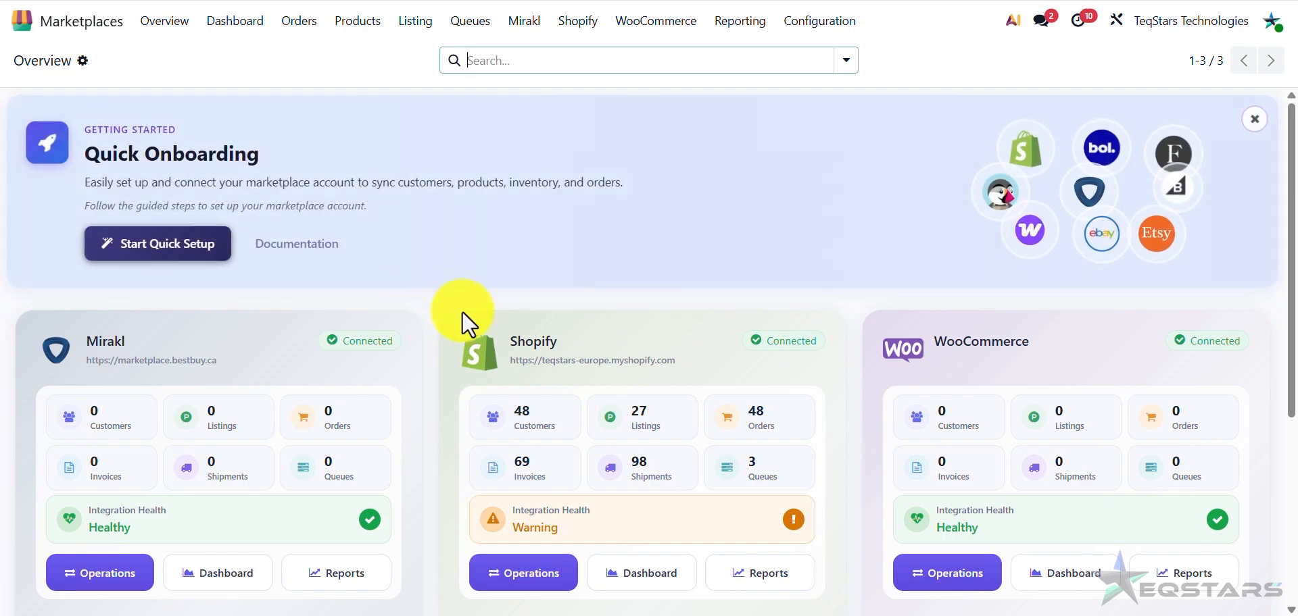
pyautogui.click(523, 348)
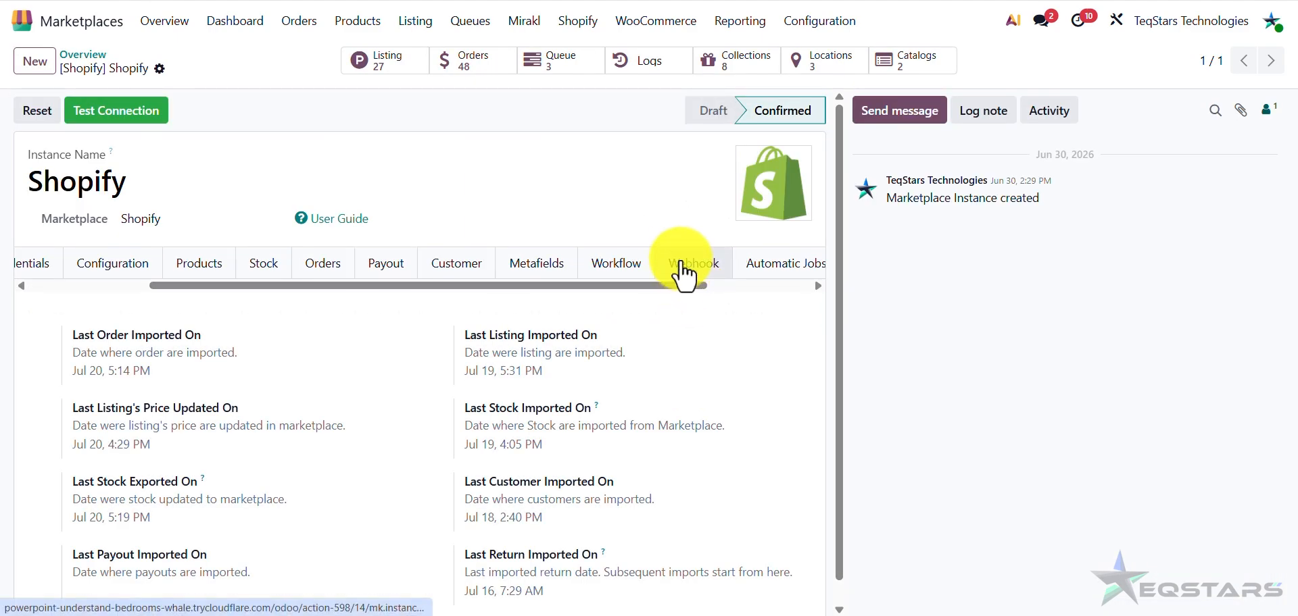
pyautogui.click(683, 267)
pyautogui.scroll(-5, 631, 339)
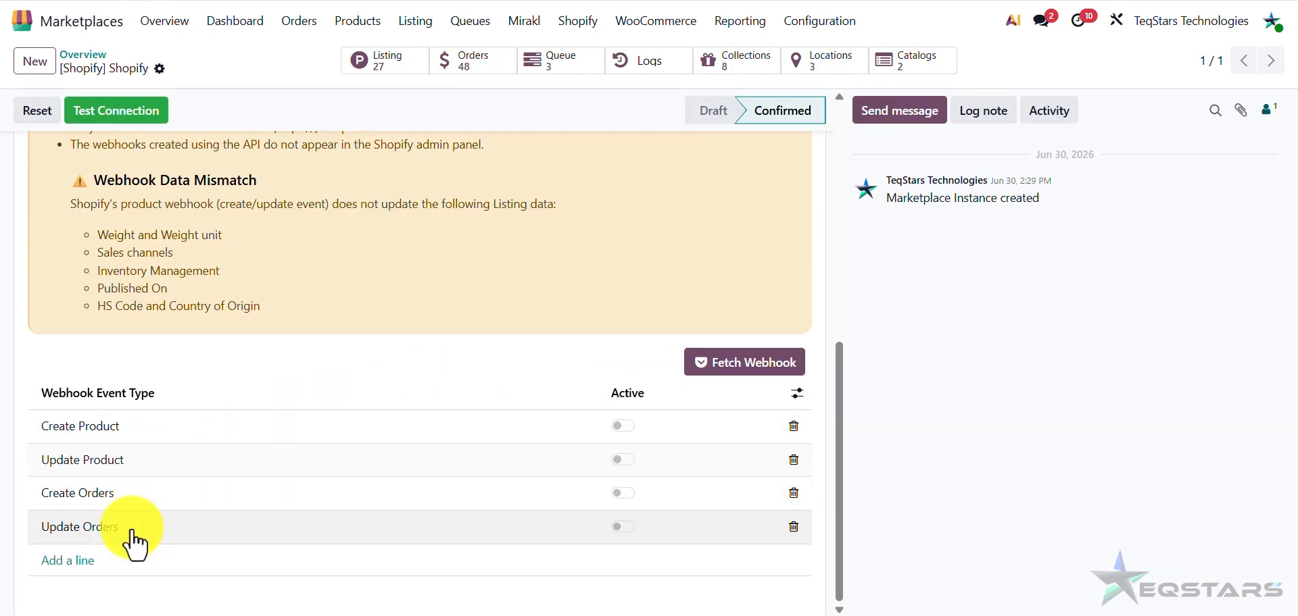
pyautogui.click(65, 561)
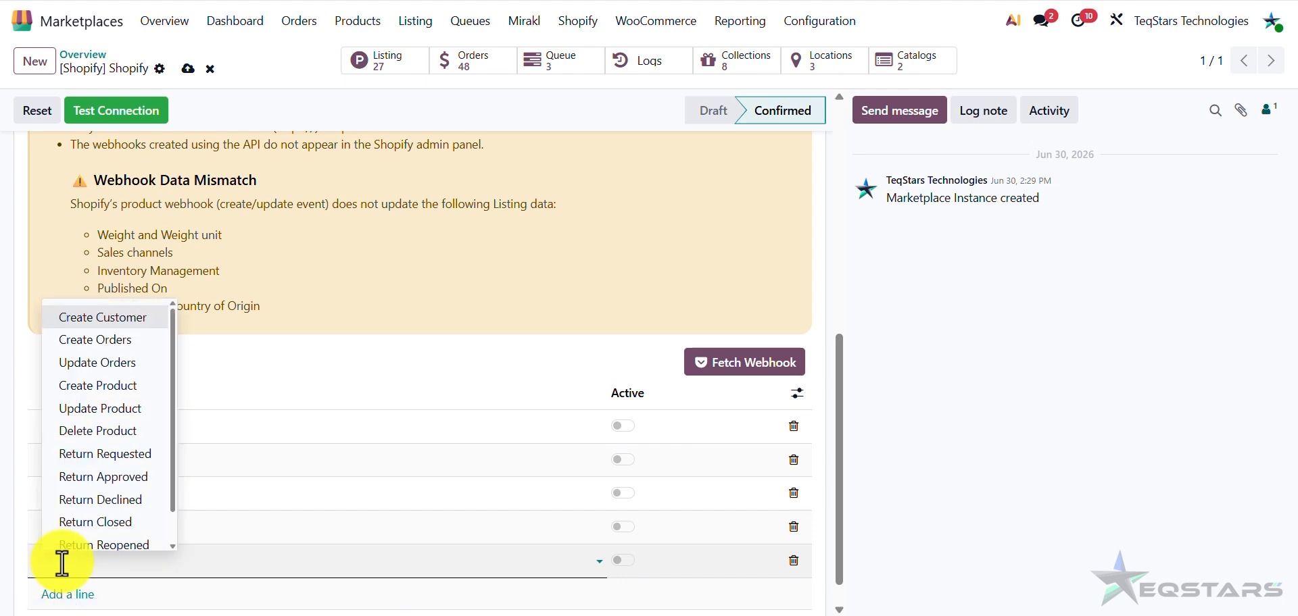
pyautogui.scroll(-1, 95, 529)
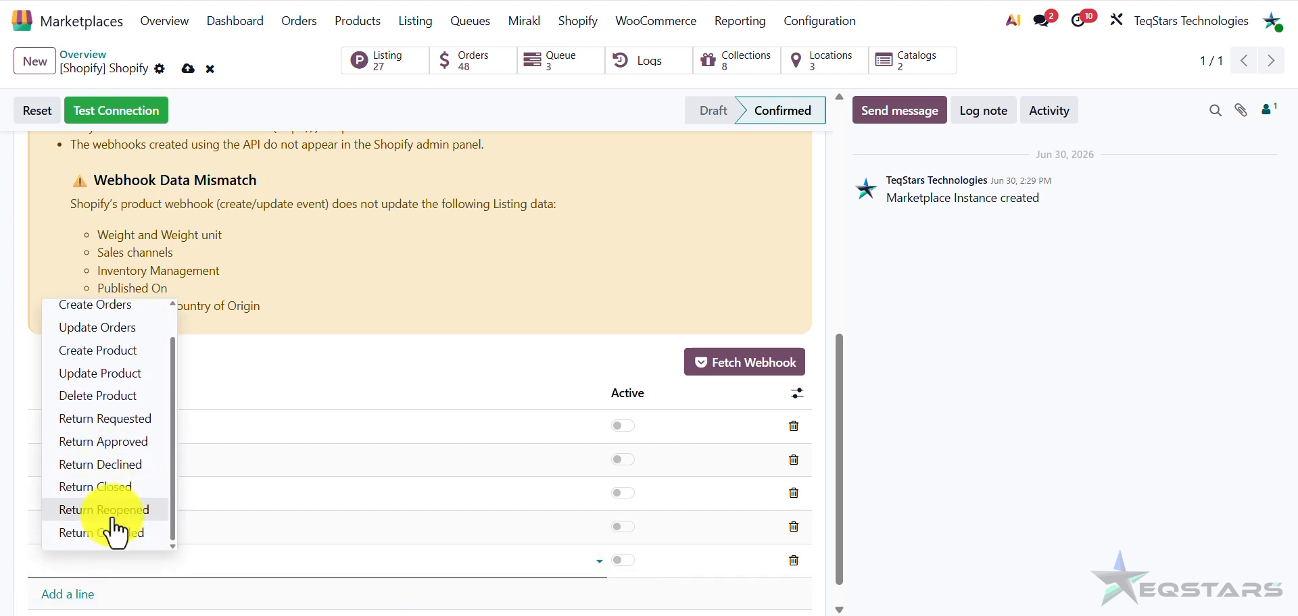
pyautogui.scroll(1, 115, 534)
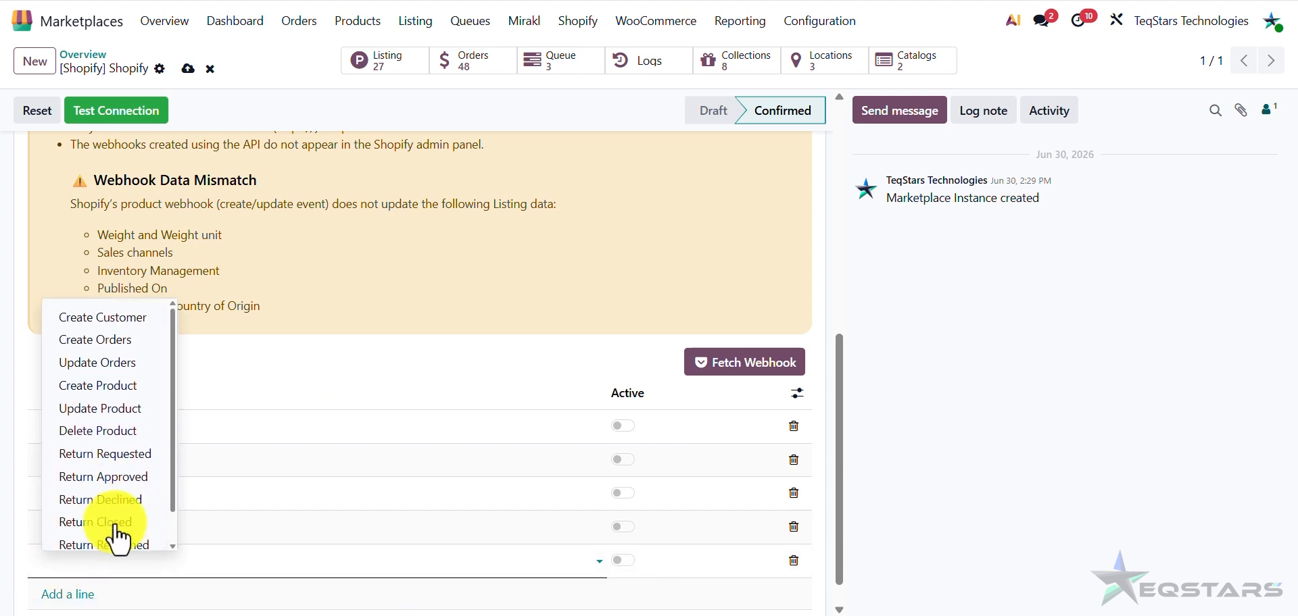
pyautogui.scroll(-1, 101, 524)
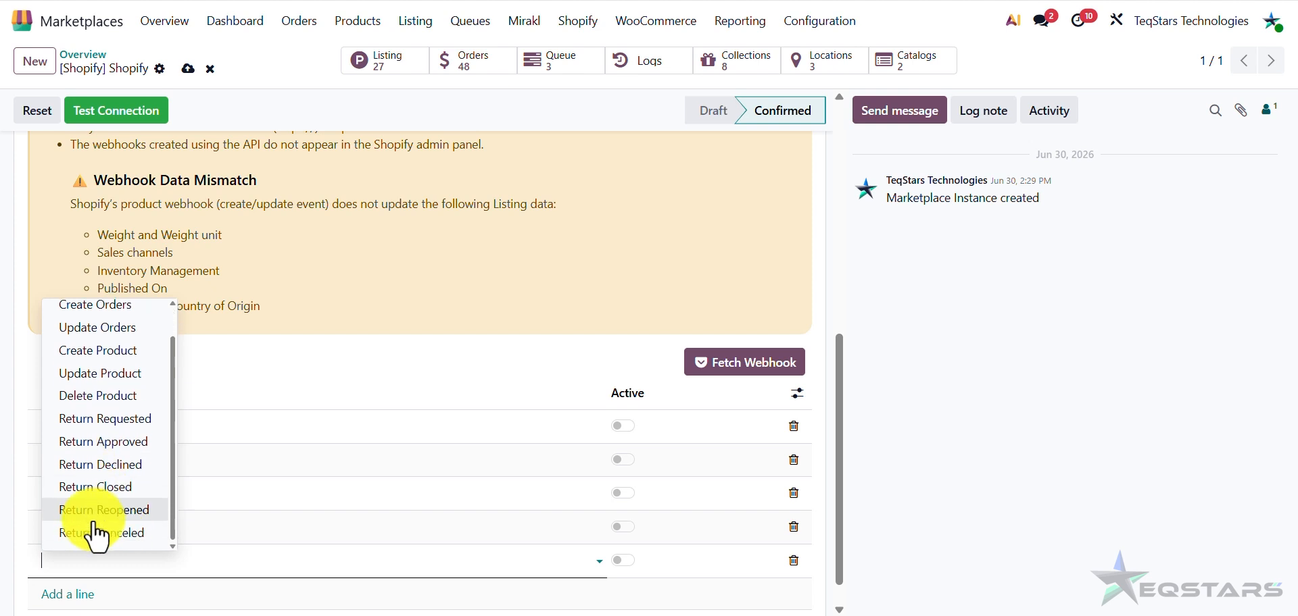
pyautogui.click(141, 441)
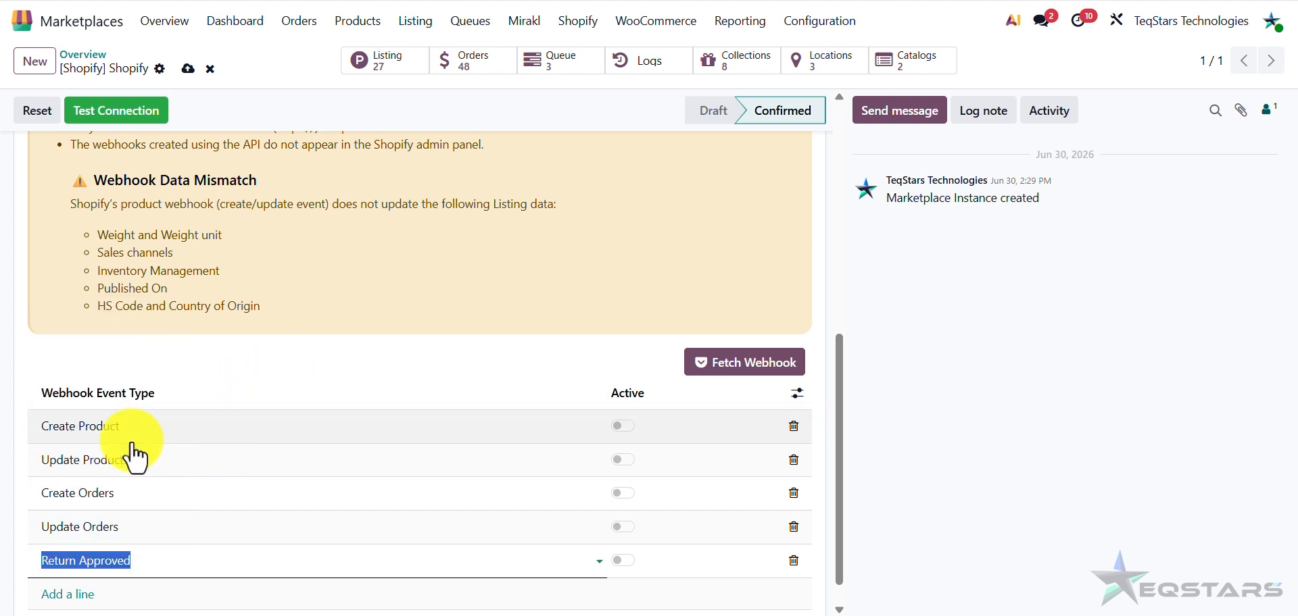
pyautogui.click(616, 561)
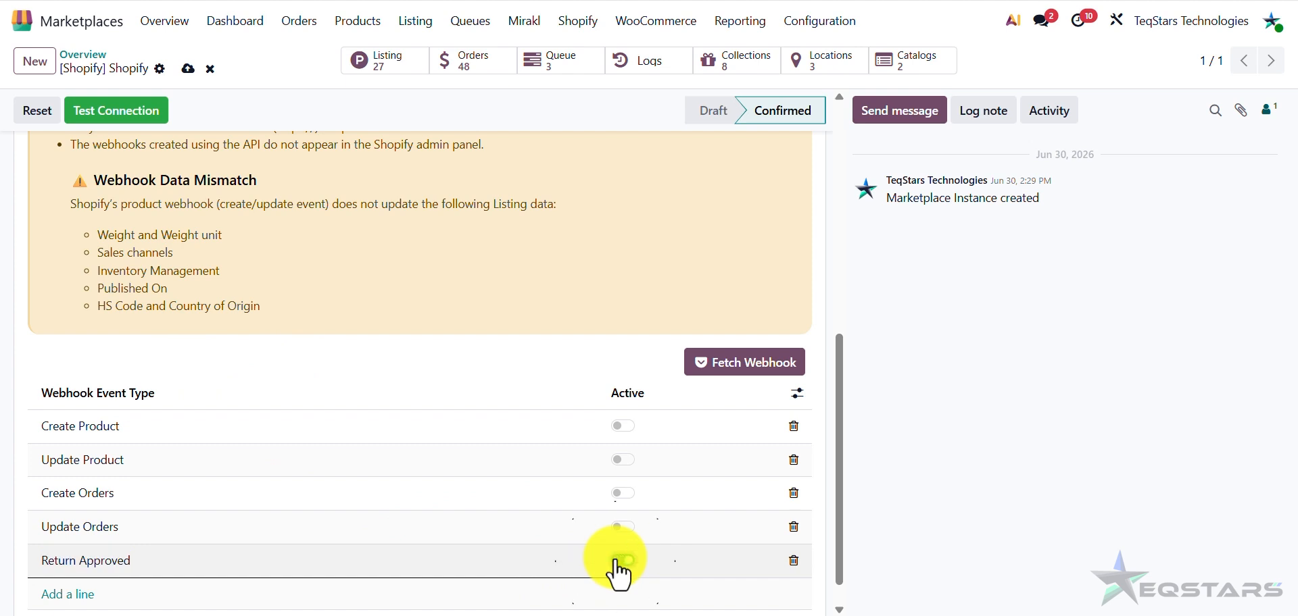
pyautogui.click(188, 68)
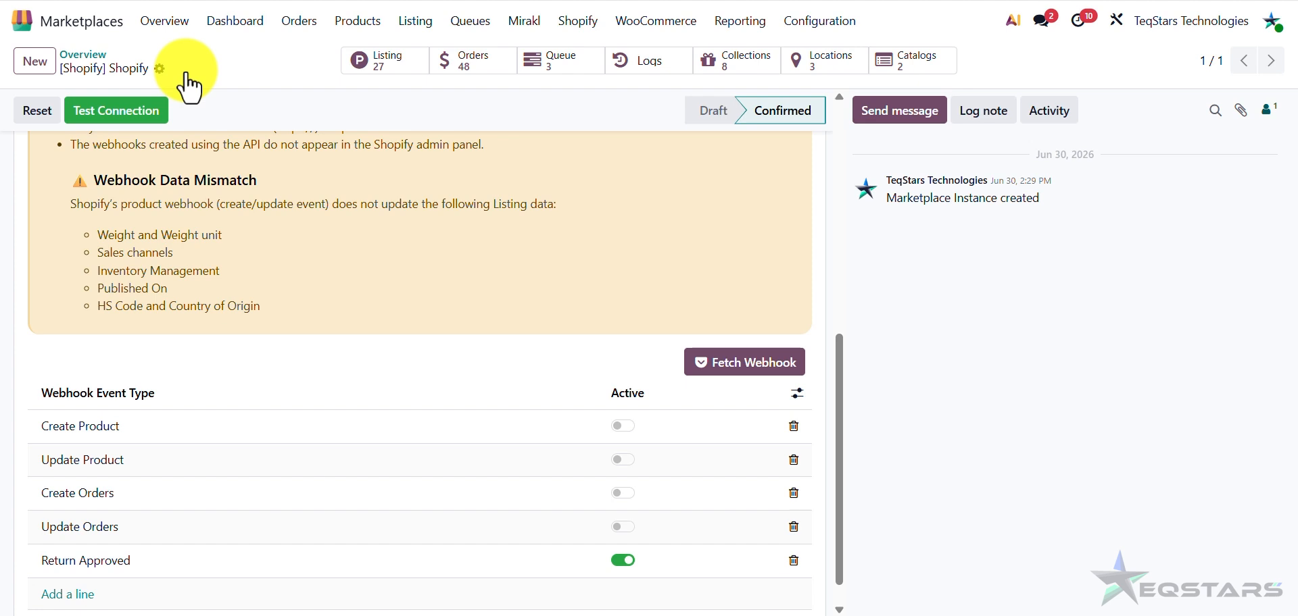
# Add an active Return Closed webhook to the Shopify instance and save it.
pyautogui.click(77, 593)
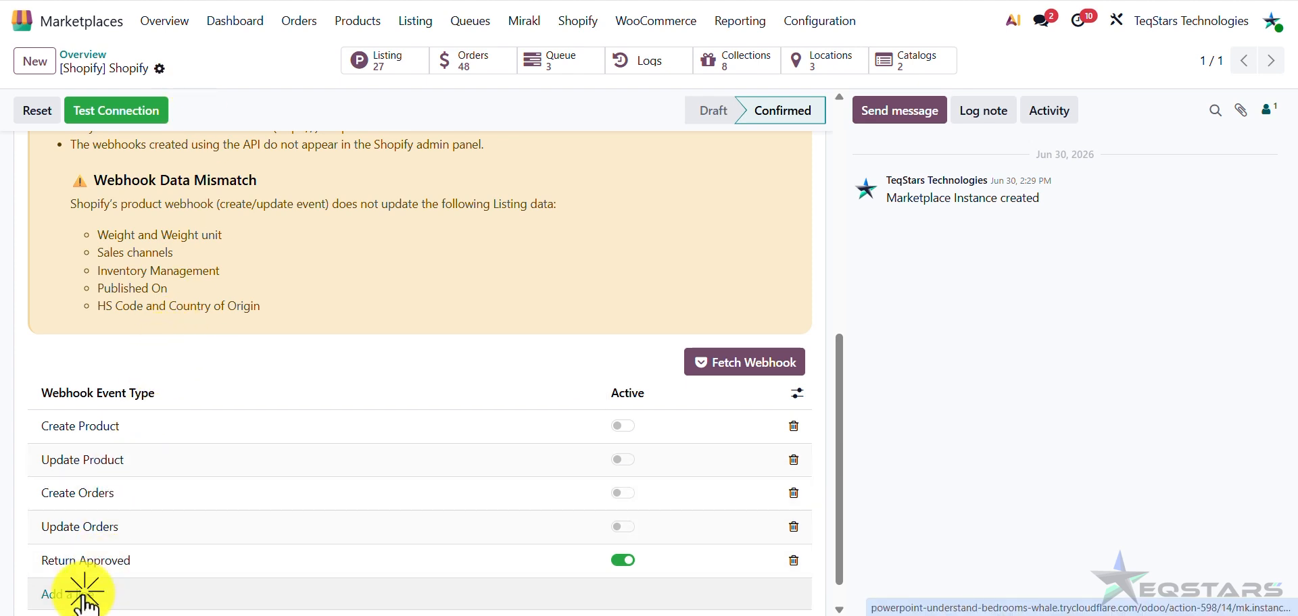
pyautogui.click(87, 555)
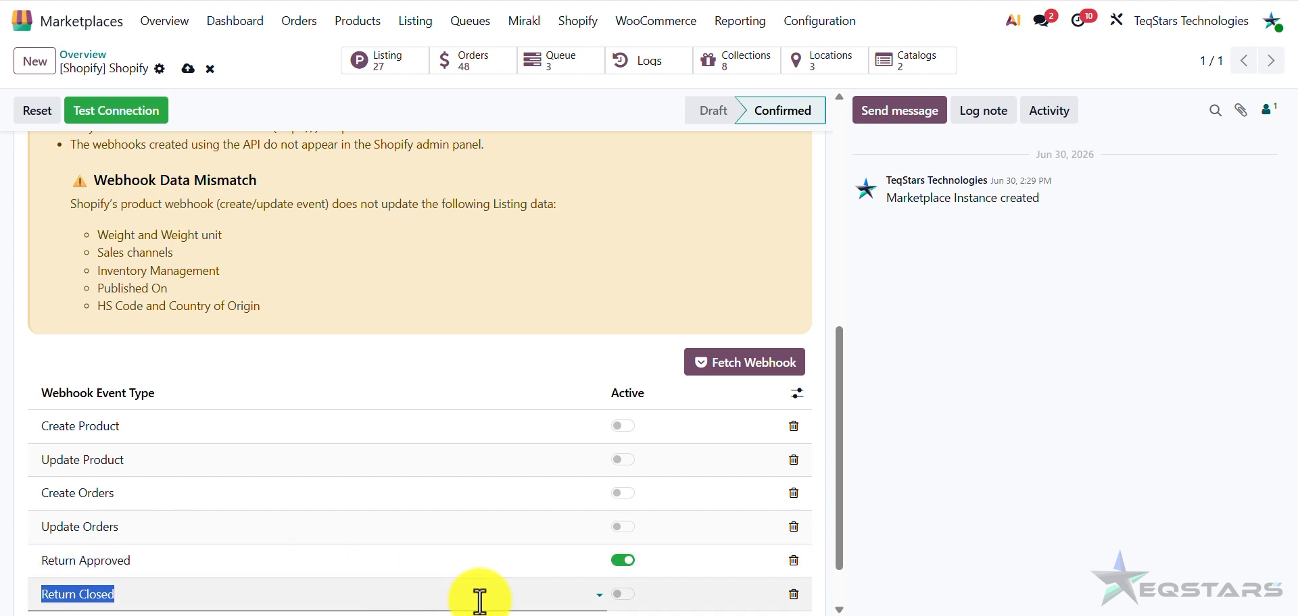
pyautogui.click(622, 594)
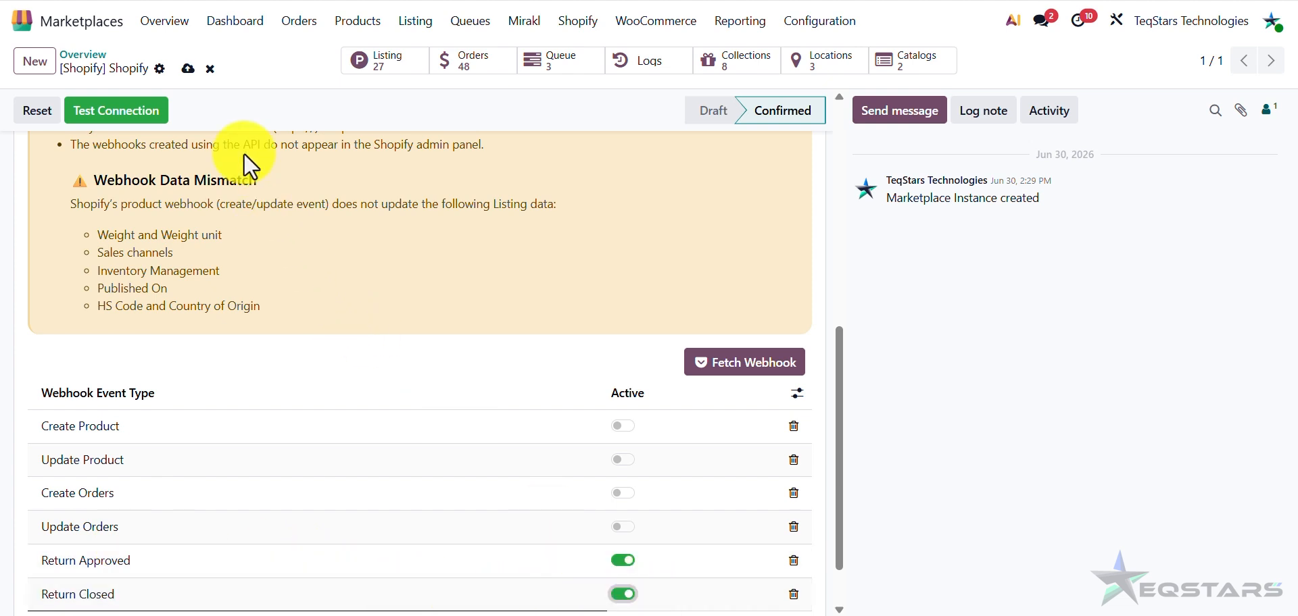
pyautogui.click(188, 70)
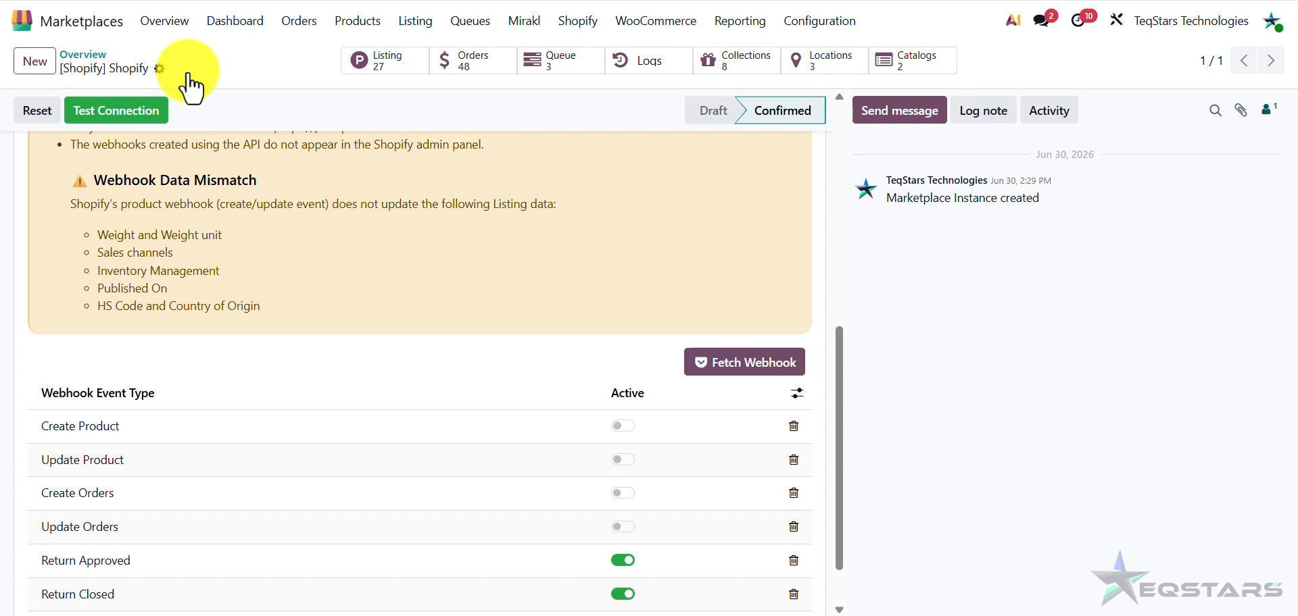
# Activate the Import Returns automatic job of the Shopify instance, save it, and go back to the marketplaces overview.
pyautogui.scroll(5, 473, 271)
pyautogui.click(696, 261)
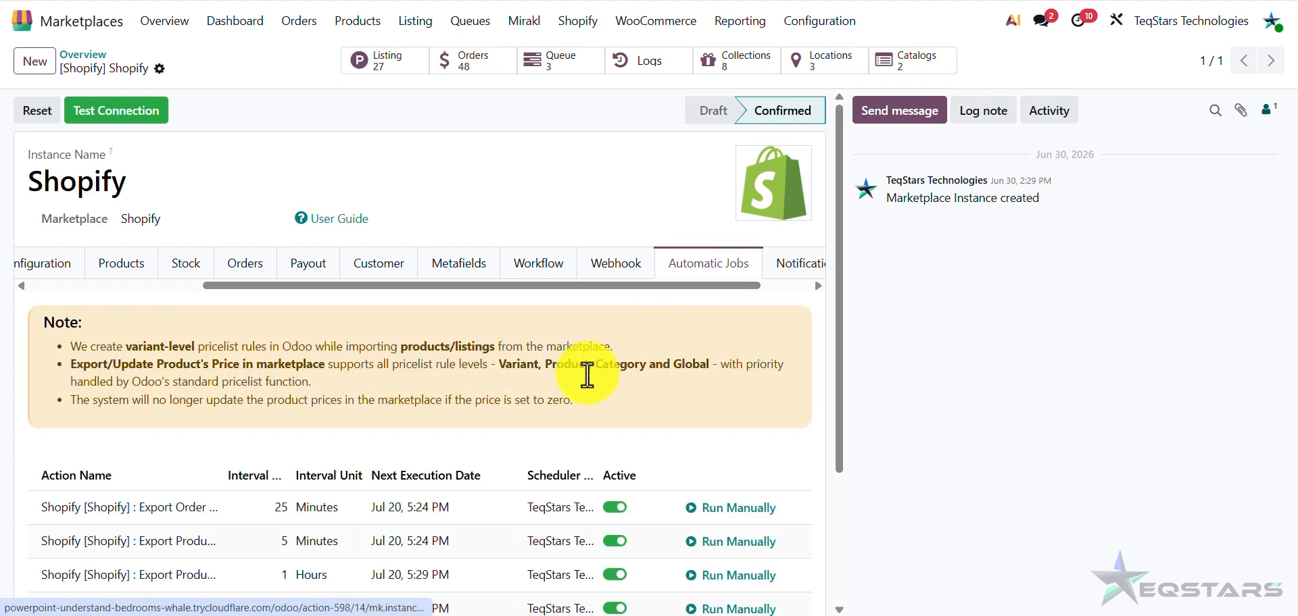
pyautogui.scroll(-5, 574, 385)
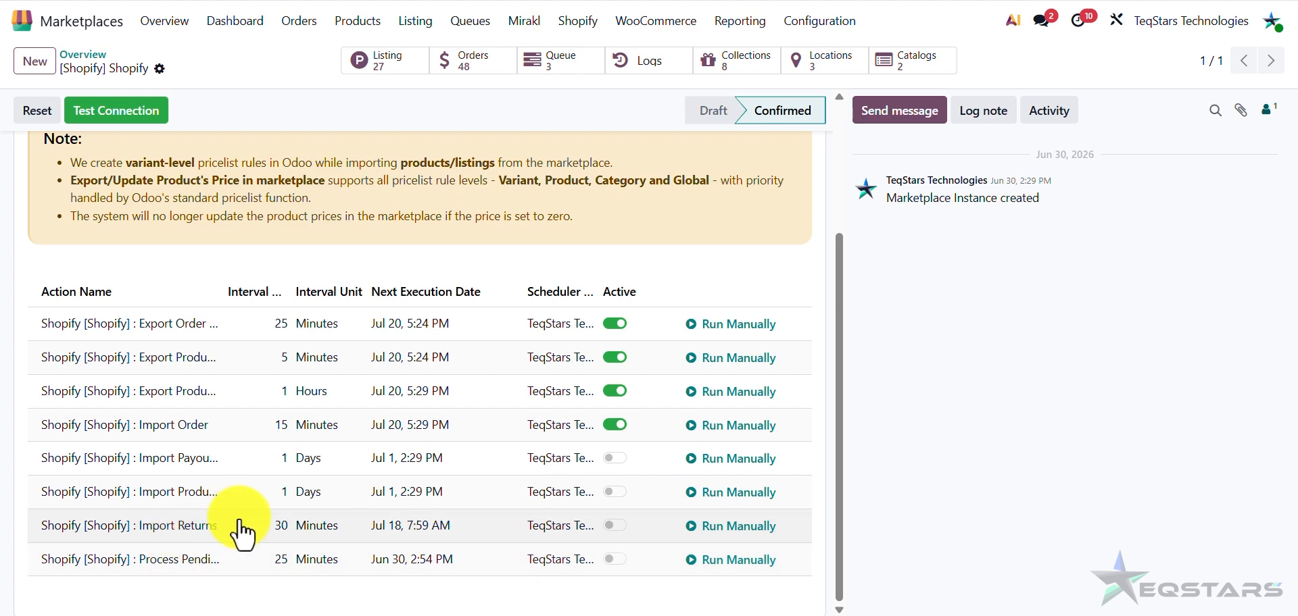
pyautogui.click(311, 530)
pyautogui.click(309, 530)
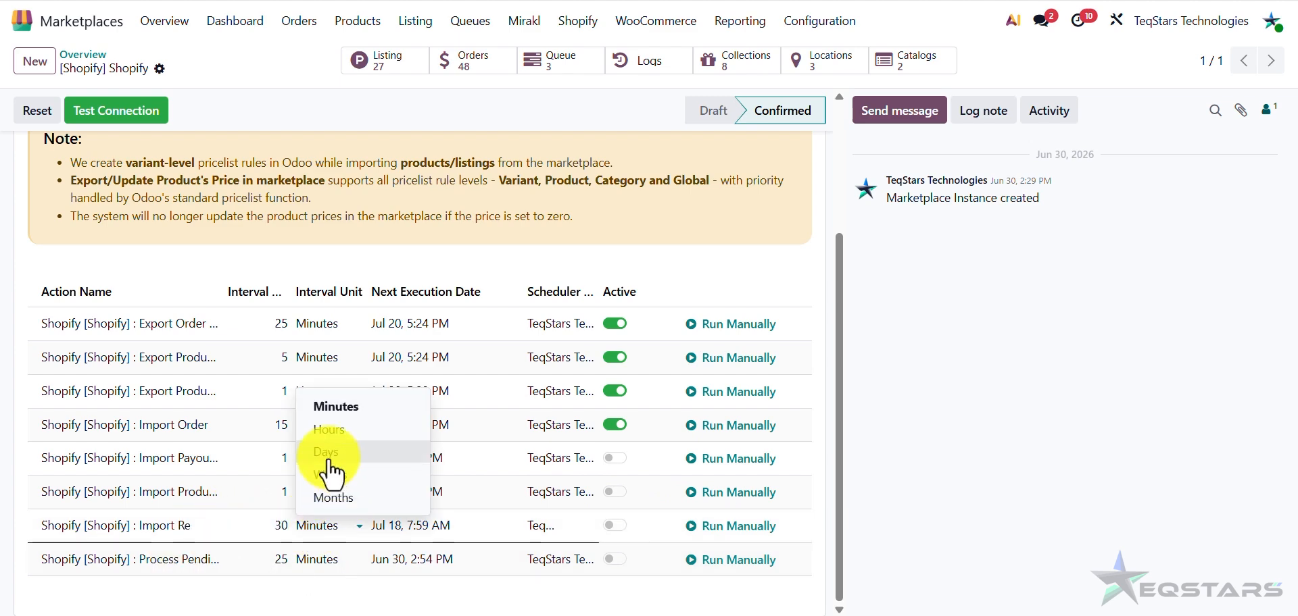
pyautogui.click(615, 525)
pyautogui.click(187, 69)
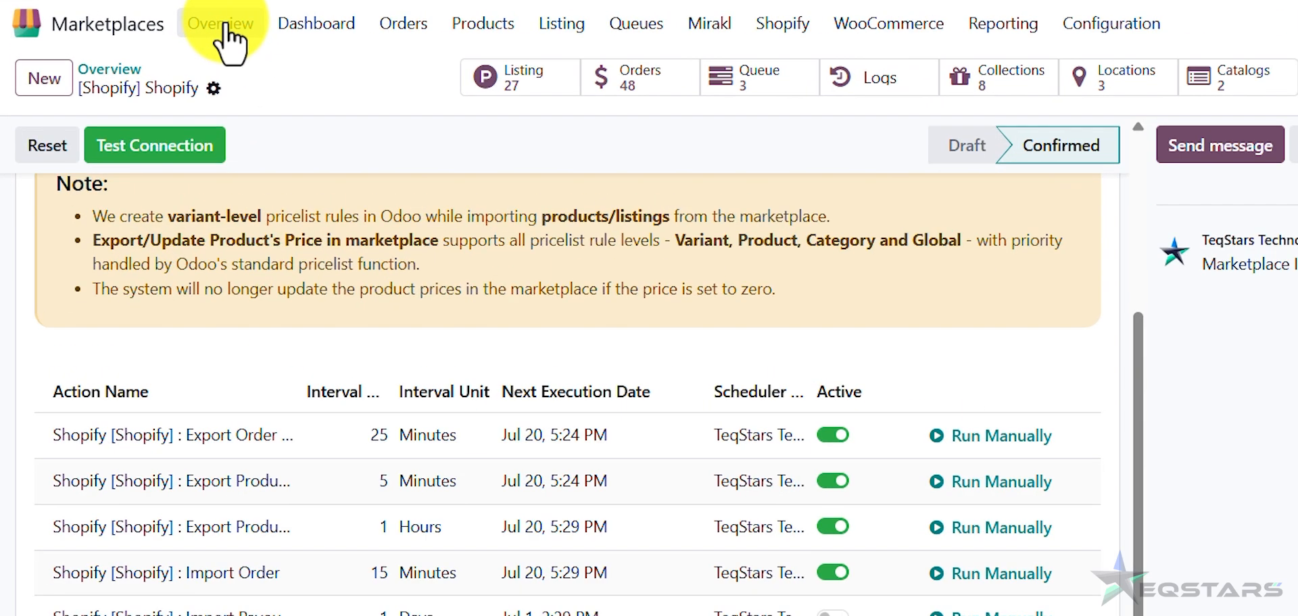
pyautogui.click(165, 21)
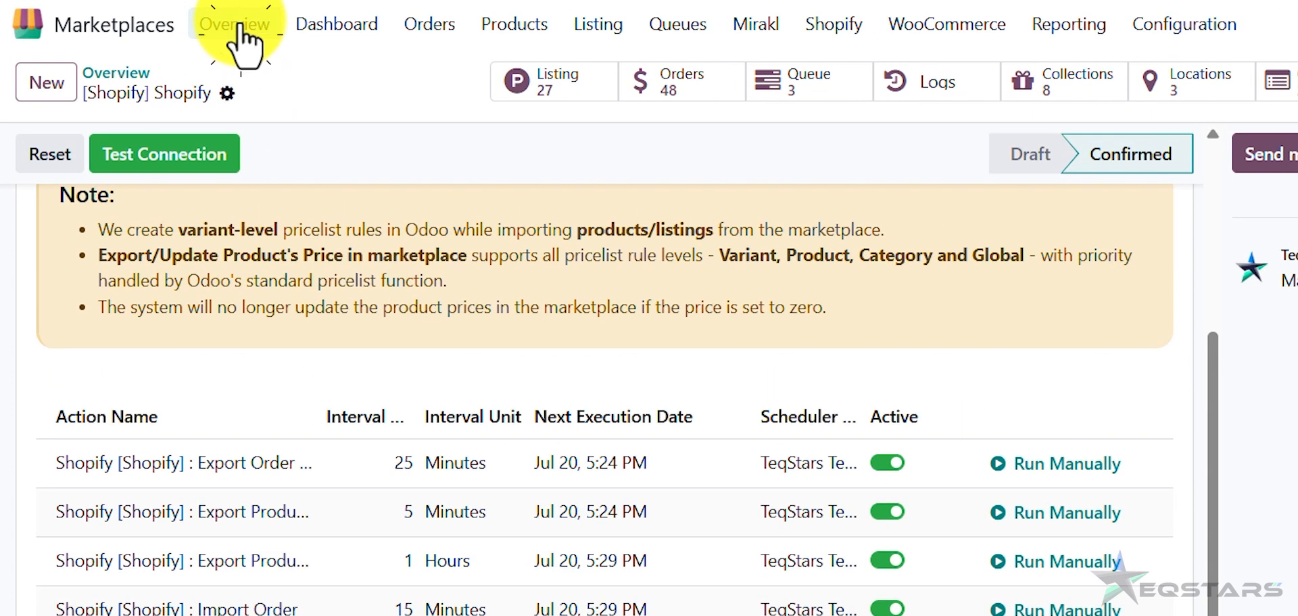